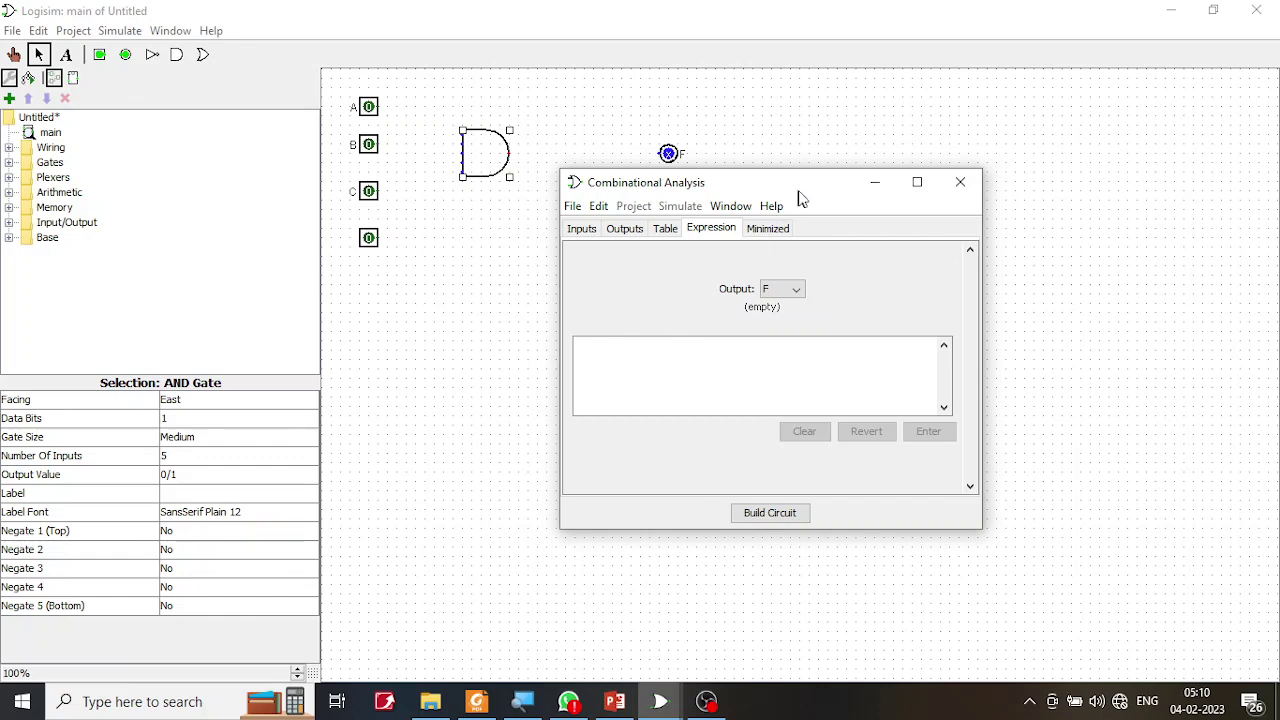
Enter the expression a d + a'b' + a'd' + b'c' for output F in the Combinational Analysis window
{"action": "left_click_drag", "start_coordinate": [800, 197], "coordinate": [748, 152]}
{"action": "left_click", "coordinate": [631, 346]}
{"action": "type", "text": "ad + a'b' + a'd' + b'c'"}
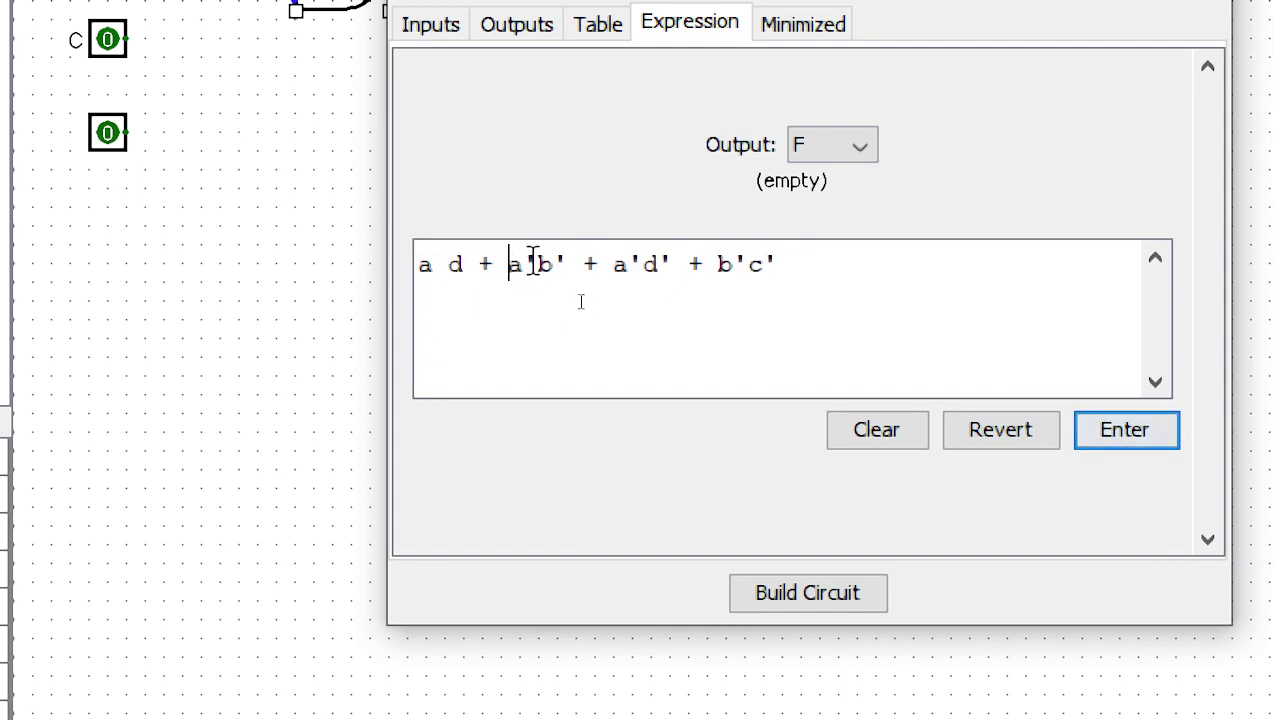
Rewrite the a'b' term of the expression in tilde notation as ~ a ~ b
{"action": "type", "text": "~"}
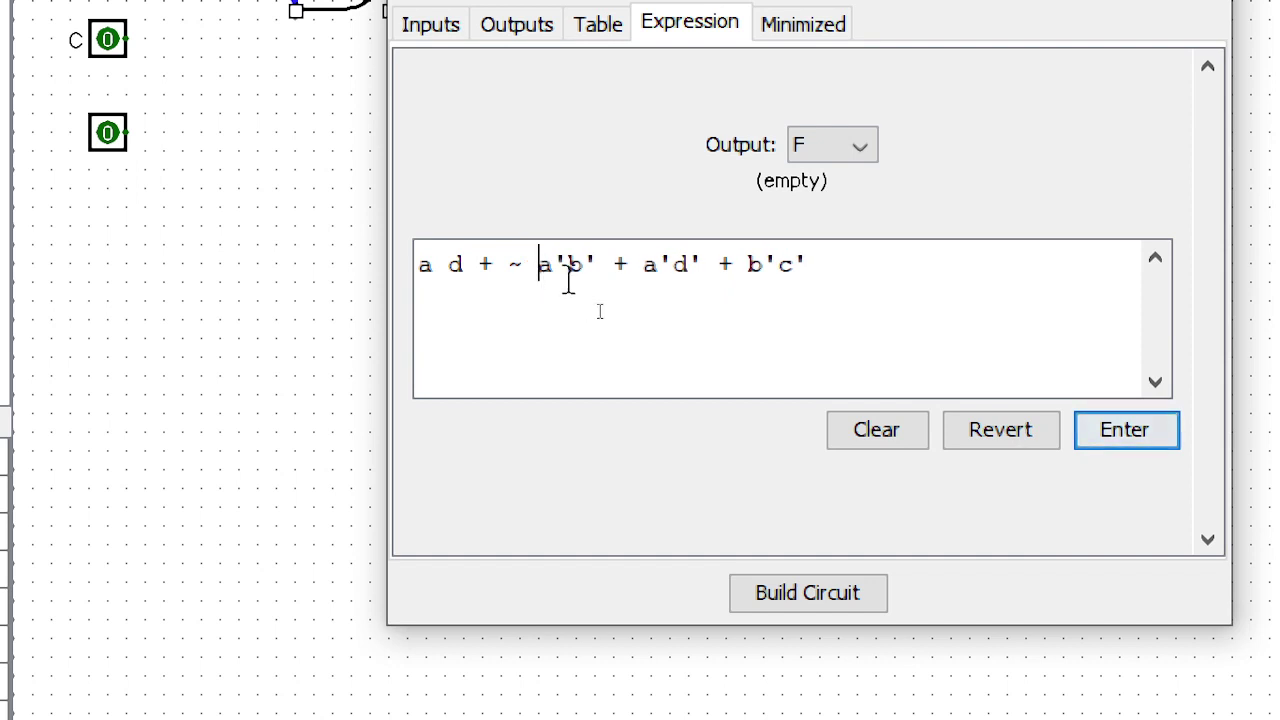
{"action": "left_click", "coordinate": [564, 264]}
{"action": "key", "text": "BackSpace"}
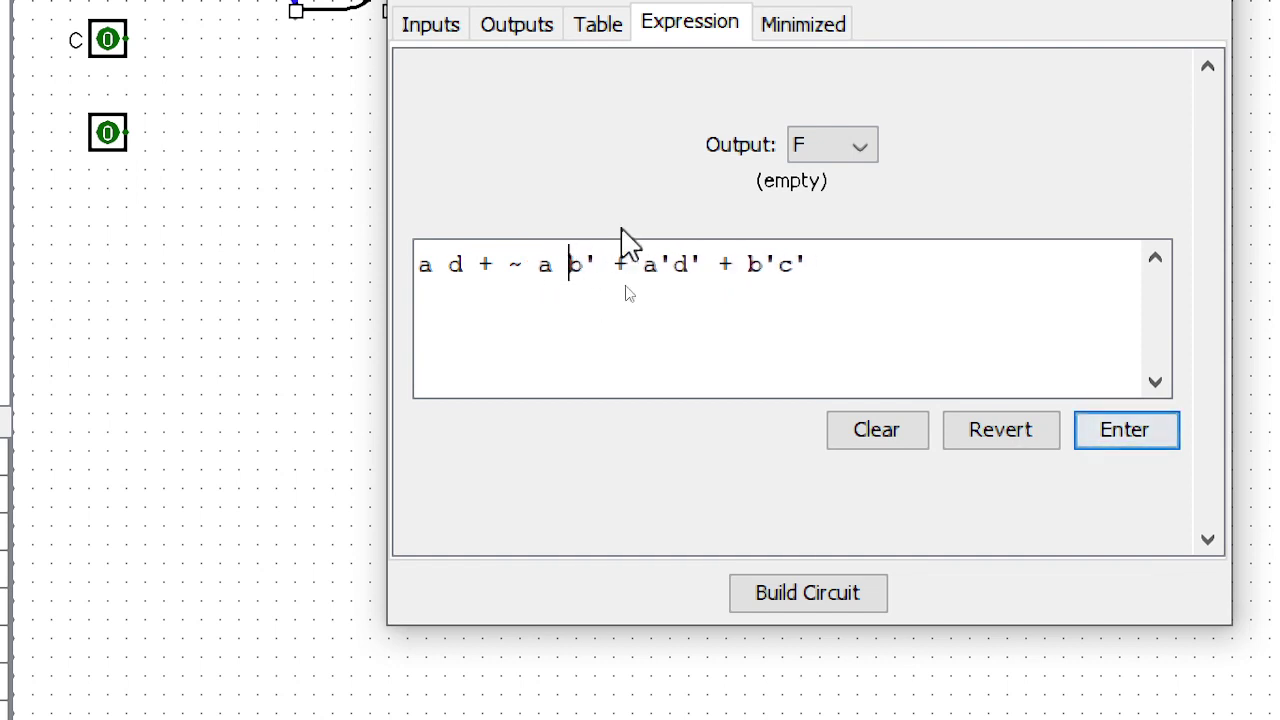
{"action": "type", "text": "~"}
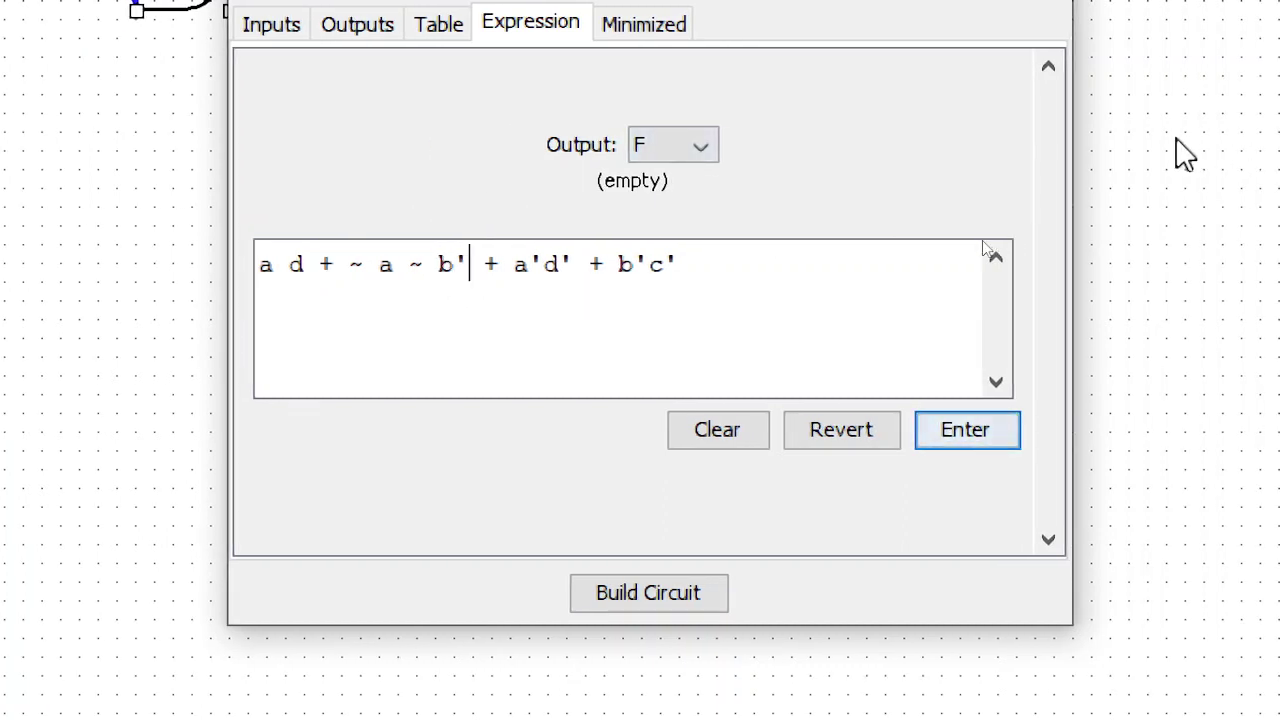
{"action": "key", "text": "BackSpace"}
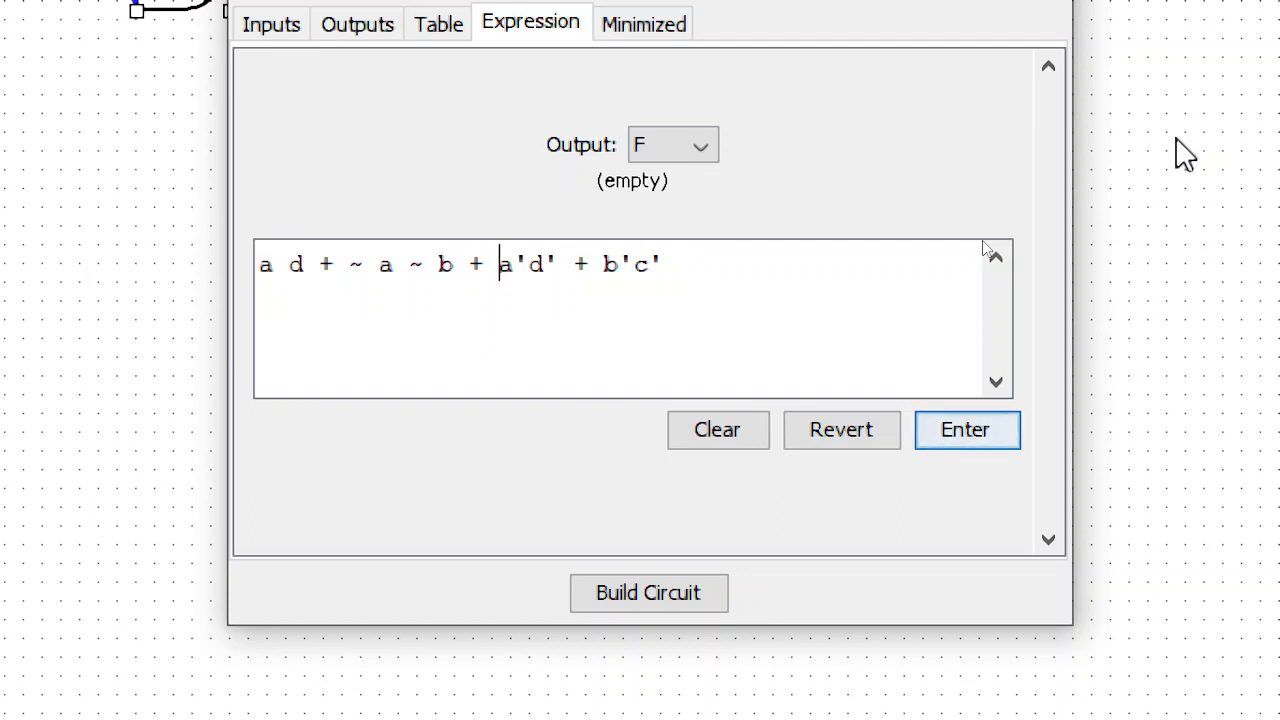
Rewrite the a'd' term of the expression in tilde notation as ~ a ~ d
{"action": "type", "text": "~"}
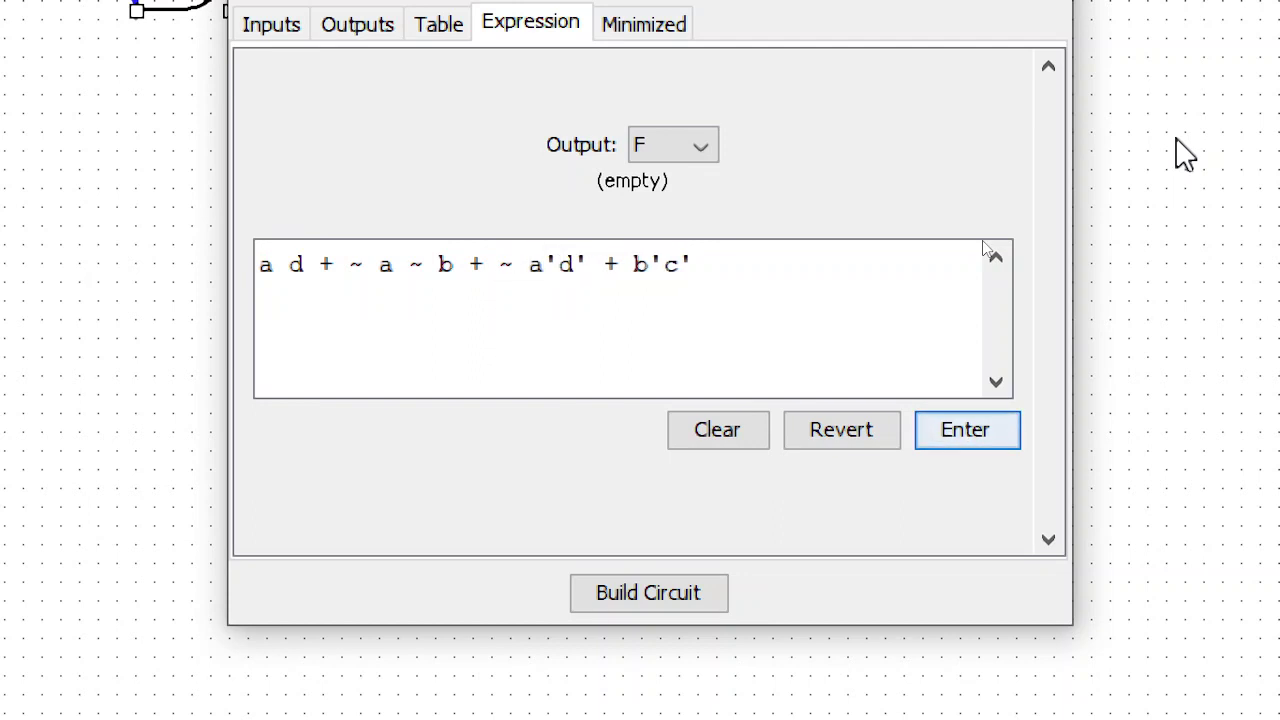
{"action": "key", "text": "Right"}
{"action": "key", "text": "Delete"}
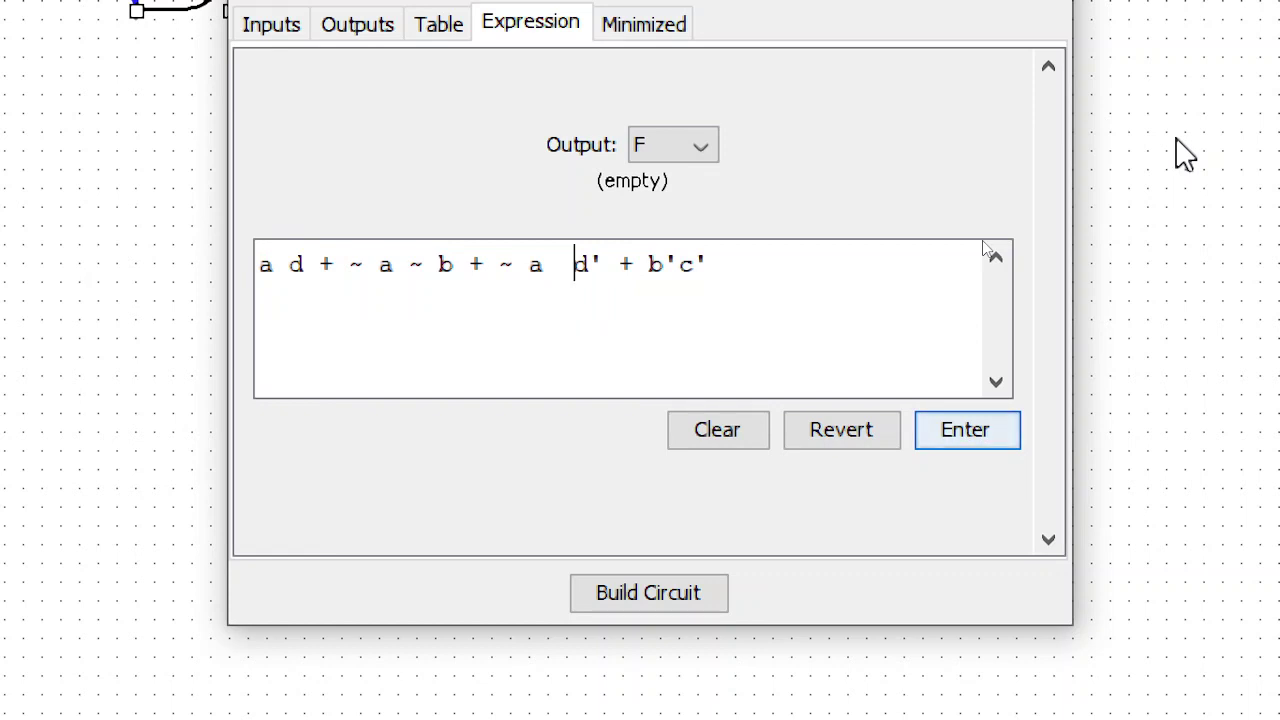
{"action": "key", "text": "BackSpace"}
{"action": "type", "text": "~"}
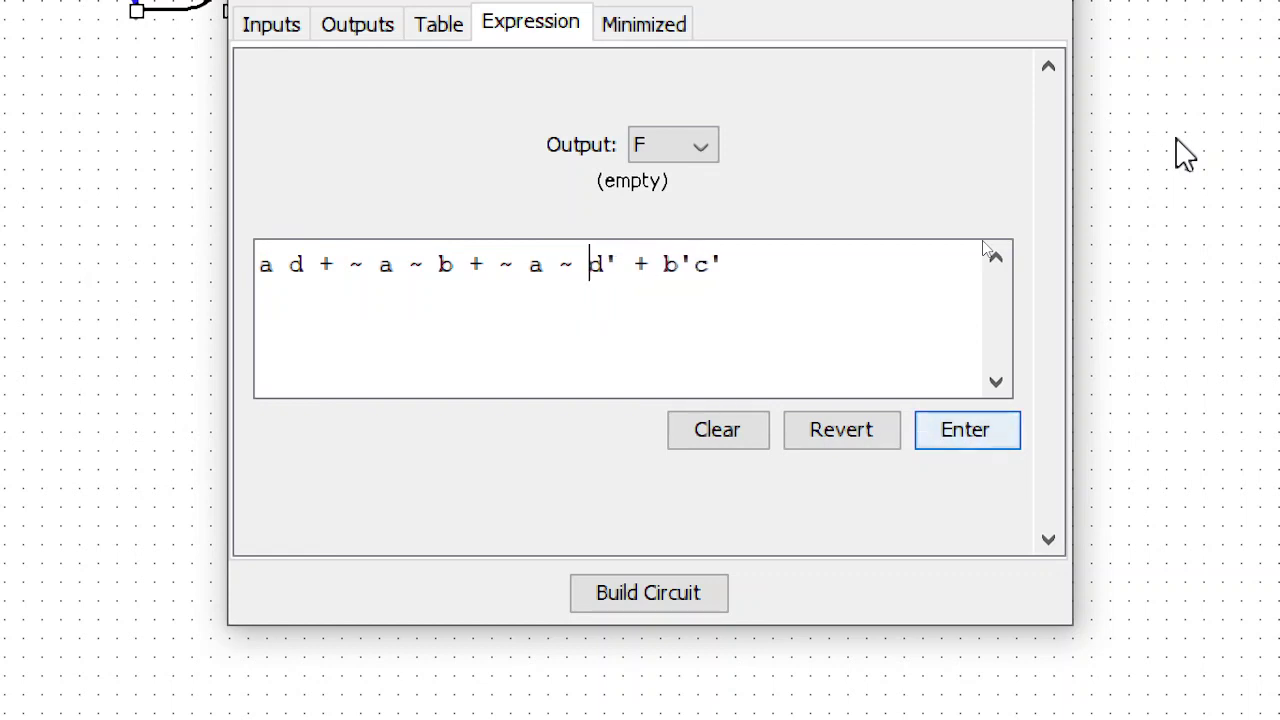
{"action": "key", "text": "Right"}
{"action": "key", "text": "Right"}
{"action": "key", "text": "BackSpace"}
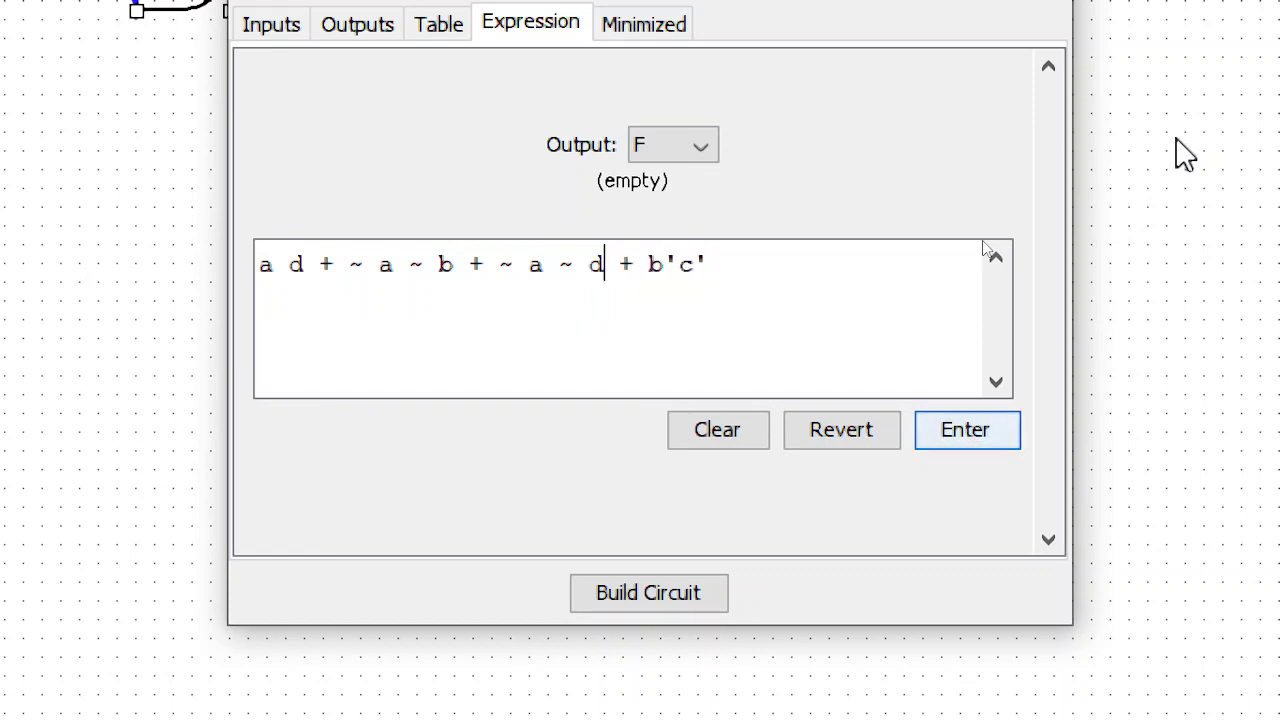
Rewrite the b'c' term of the expression in tilde notation as ~ b ~ c
{"action": "key", "text": "Right"}
{"action": "key", "text": "Right"}
{"action": "key", "text": "Right"}
{"action": "type", "text": "~"}
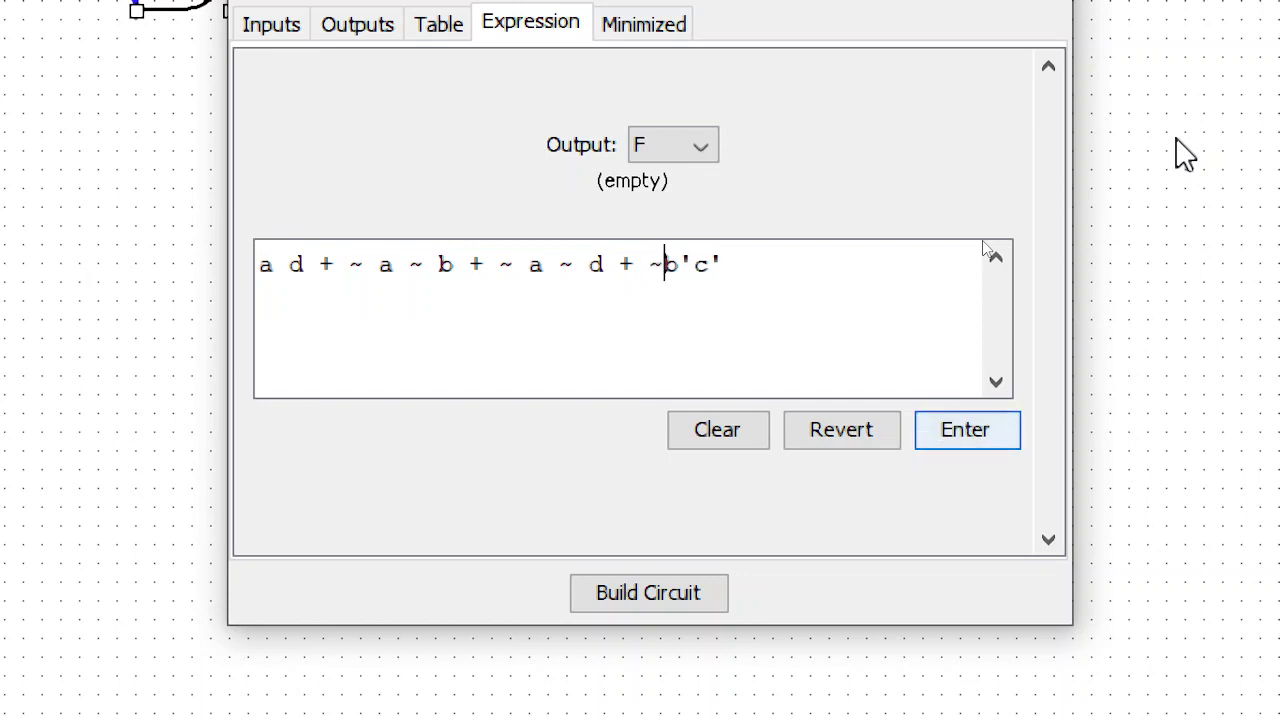
{"action": "key", "text": "Right"}
{"action": "key", "text": "Right"}
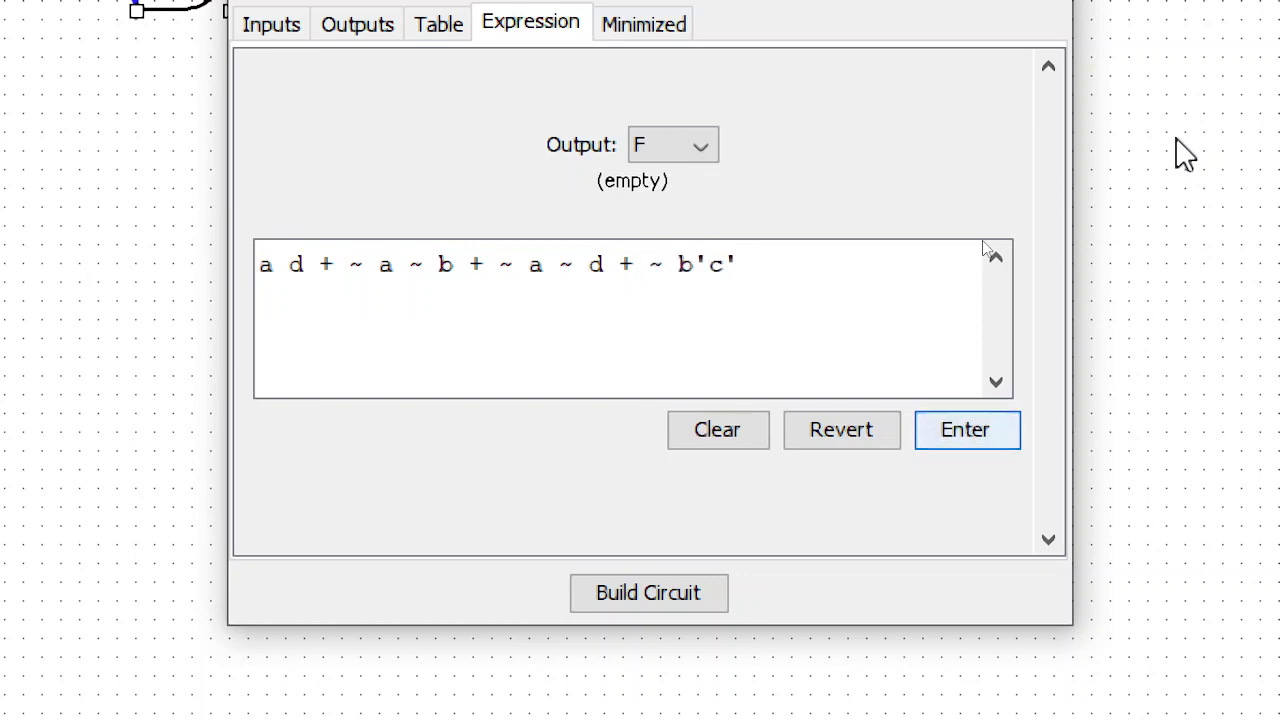
{"action": "key", "text": "BackSpace"}
{"action": "type", "text": "~"}
{"action": "key", "text": "Right"}
{"action": "key", "text": "Right"}
{"action": "key", "text": "BackSpace"}
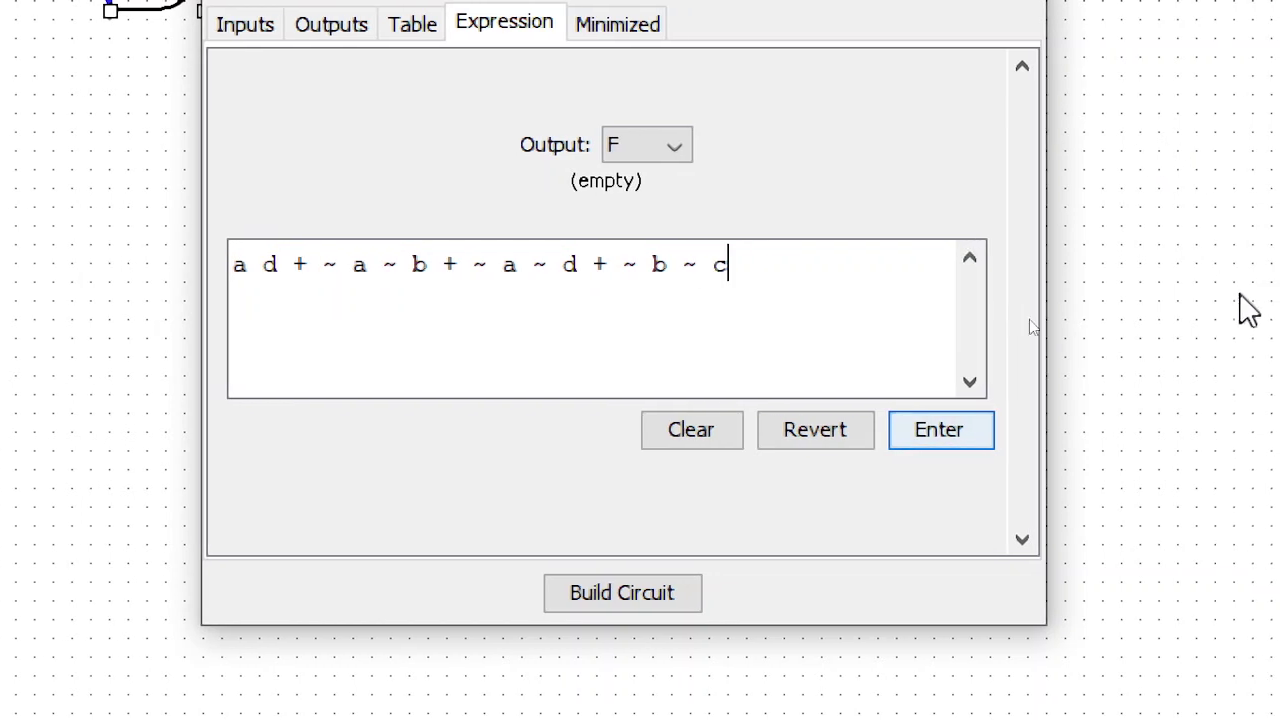
Try to apply the expression for F, first as written and again with a leading space before the first term
{"action": "left_click", "coordinate": [978, 445]}
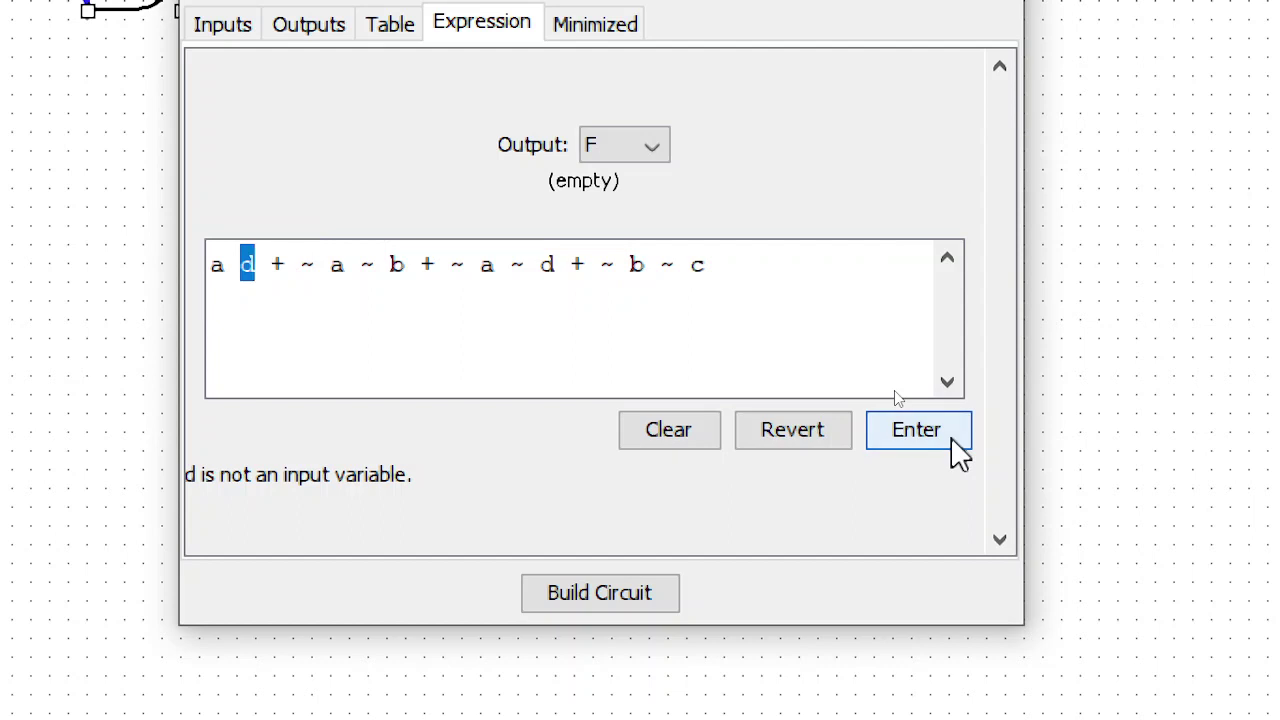
{"action": "left_click", "coordinate": [285, 297]}
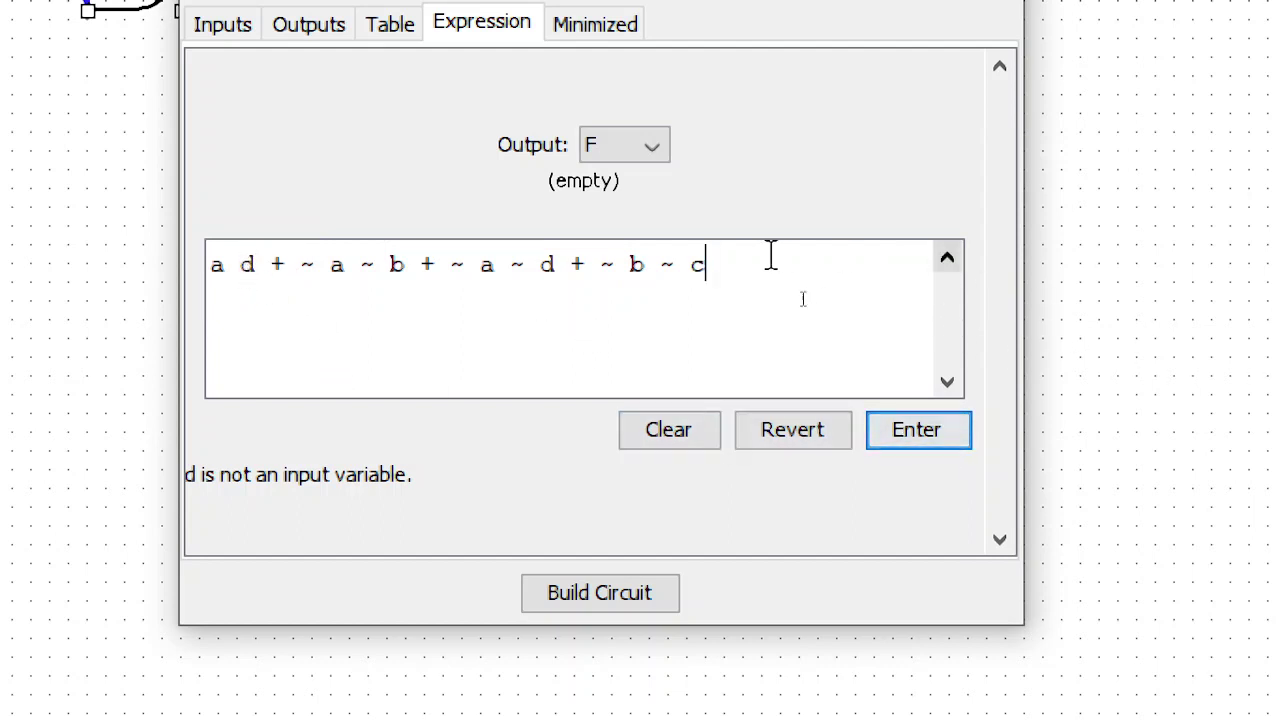
{"action": "left_click", "coordinate": [212, 264]}
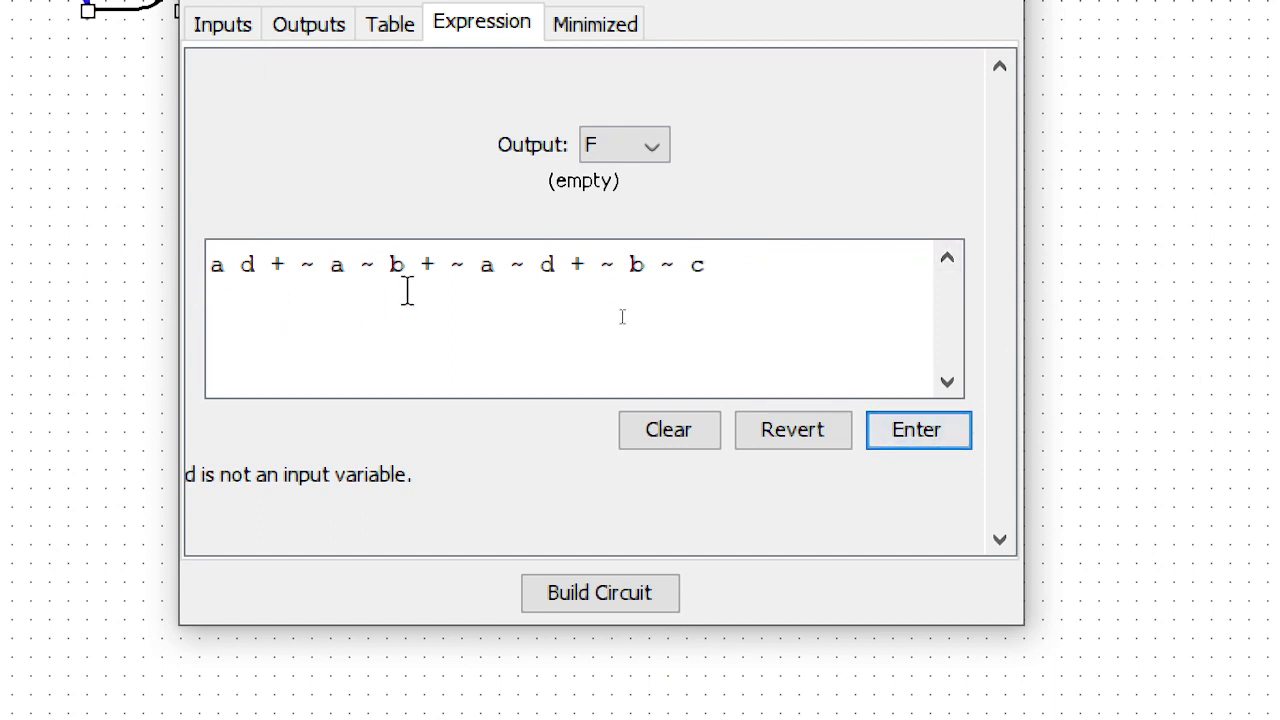
{"action": "left_click", "coordinate": [919, 455]}
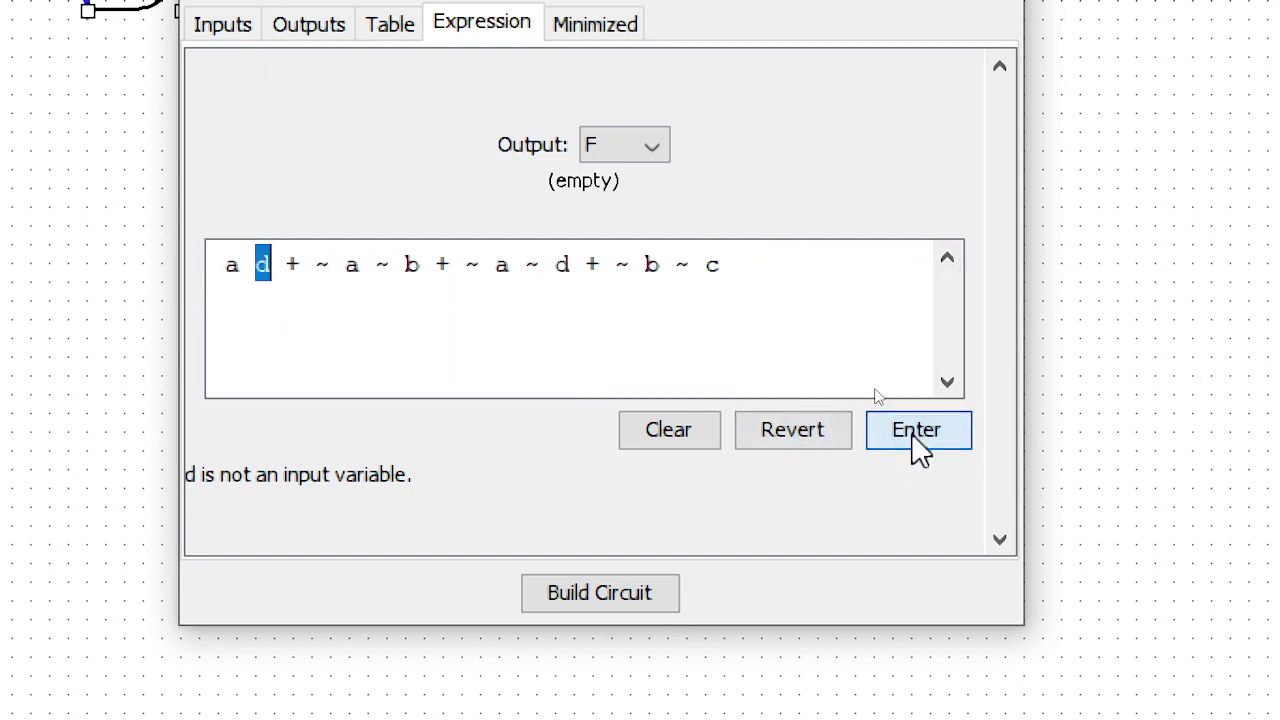
Try to apply the expression with its first term joined as ad, and check the list of input variables
{"action": "left_click", "coordinate": [428, 343]}
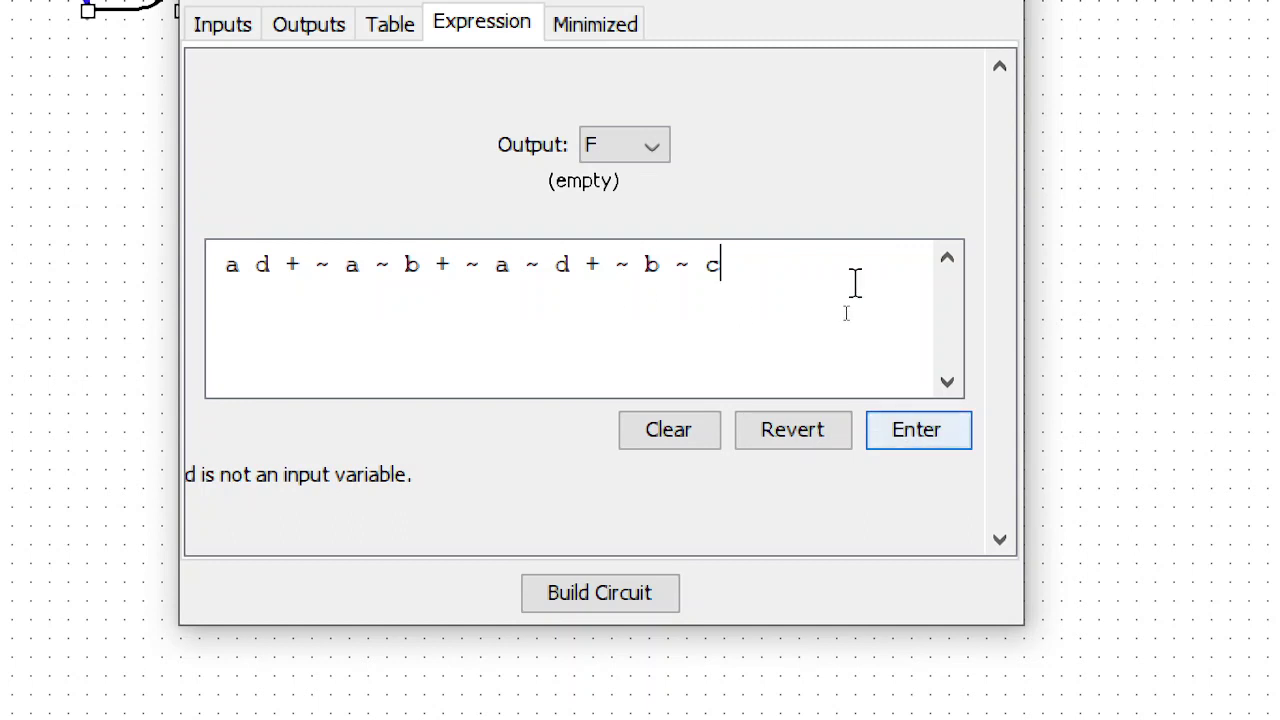
{"action": "left_click", "coordinate": [256, 266]}
{"action": "key", "text": "BackSpace"}
{"action": "left_click", "coordinate": [903, 424]}
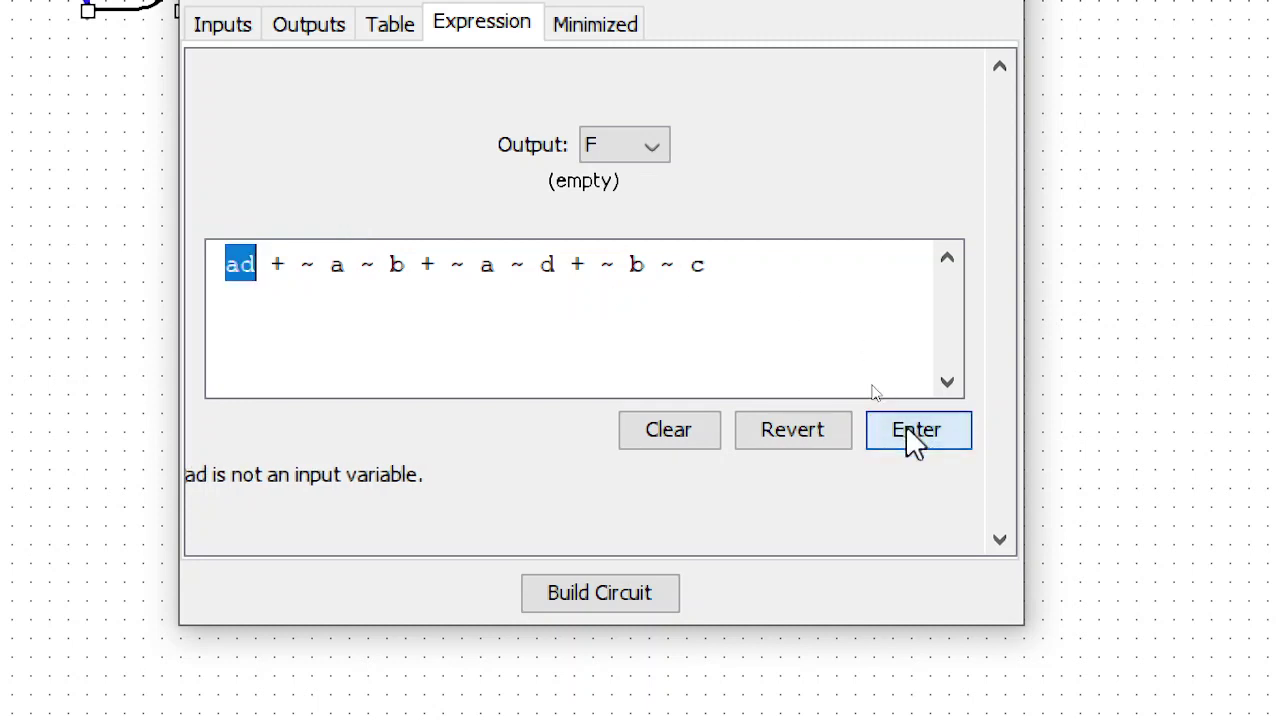
{"action": "left_click", "coordinate": [380, 366]}
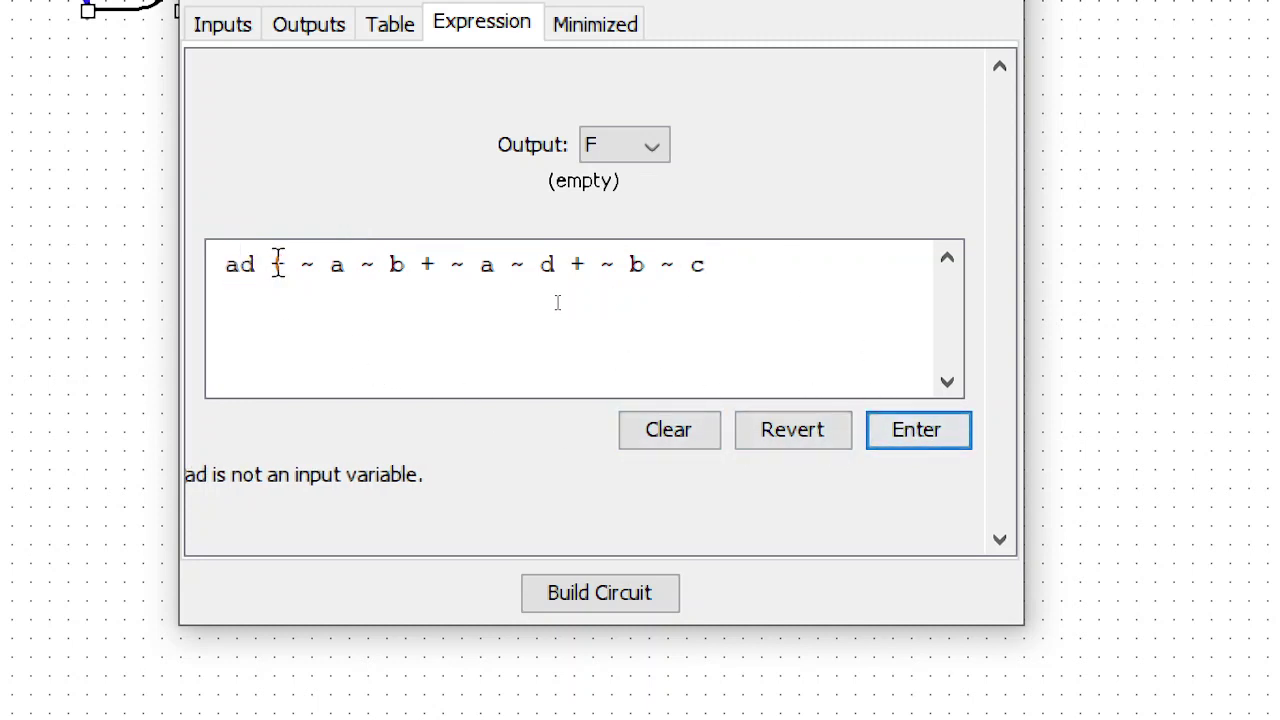
{"action": "left_click", "coordinate": [932, 440]}
{"action": "left_click", "coordinate": [205, 170]}
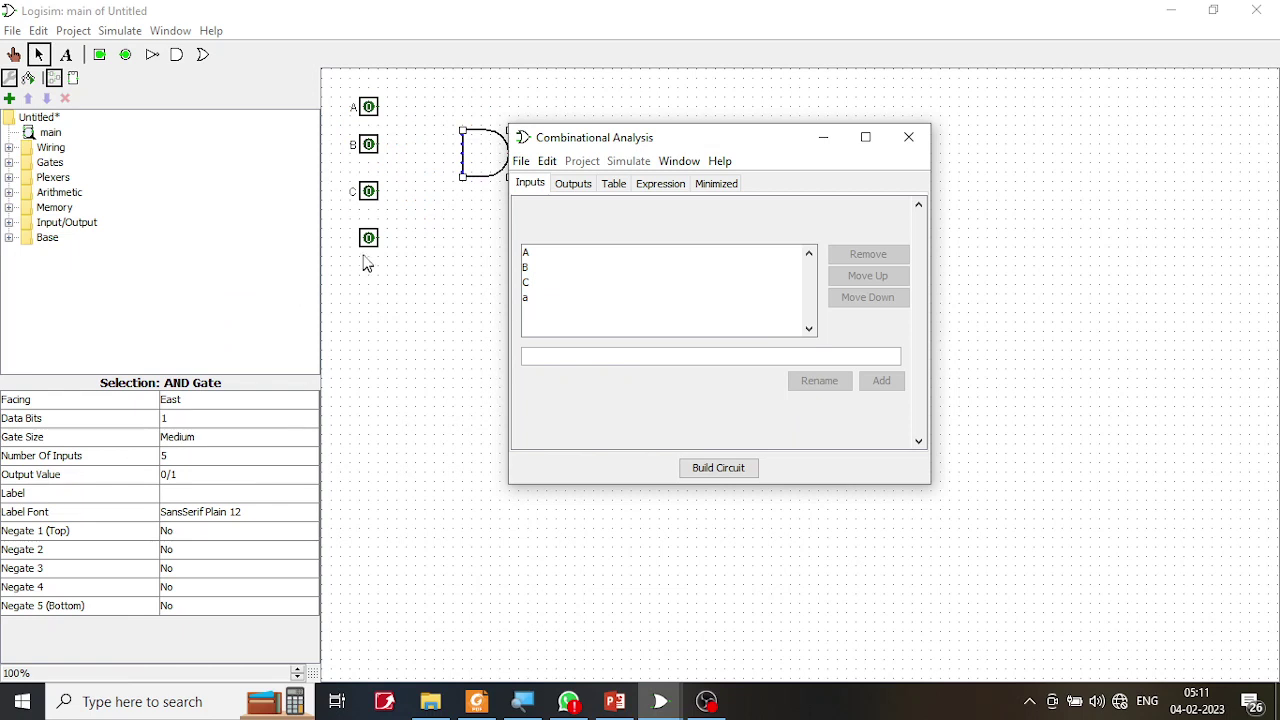
Replace the unlabelled input pin below pin C with a new input pin labelled d
{"action": "left_click", "coordinate": [369, 249]}
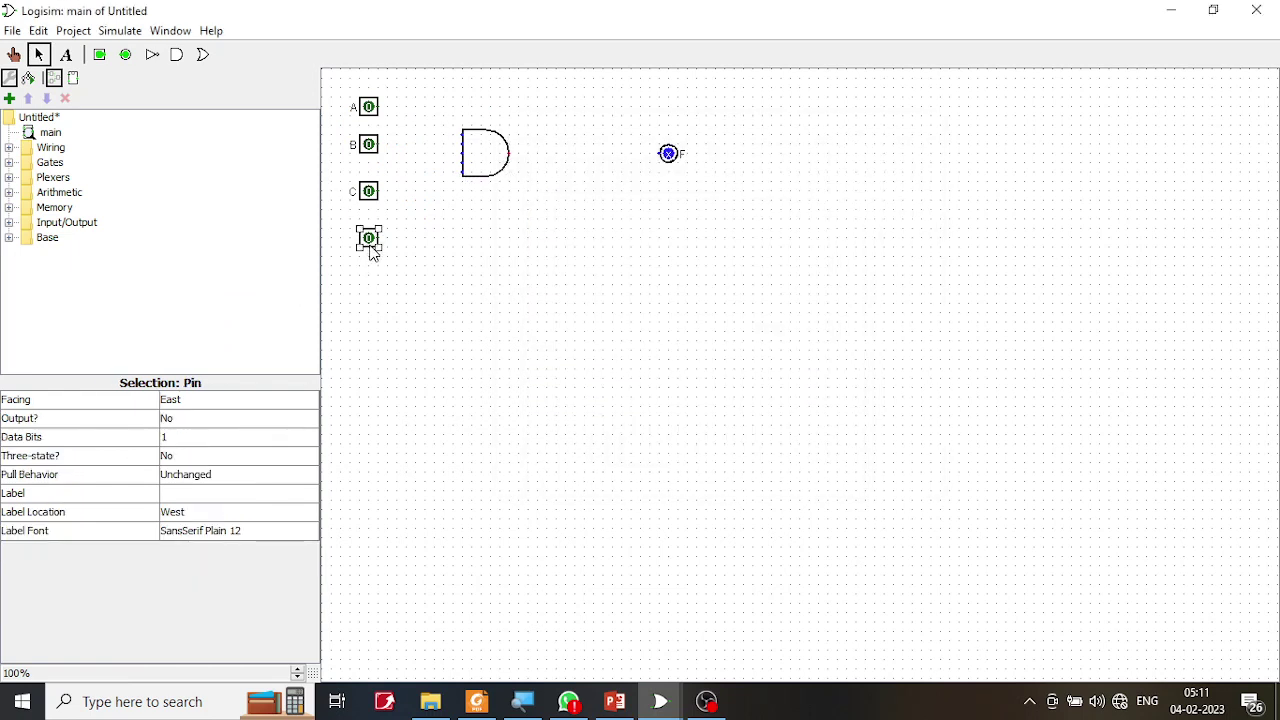
{"action": "key", "text": "Delete"}
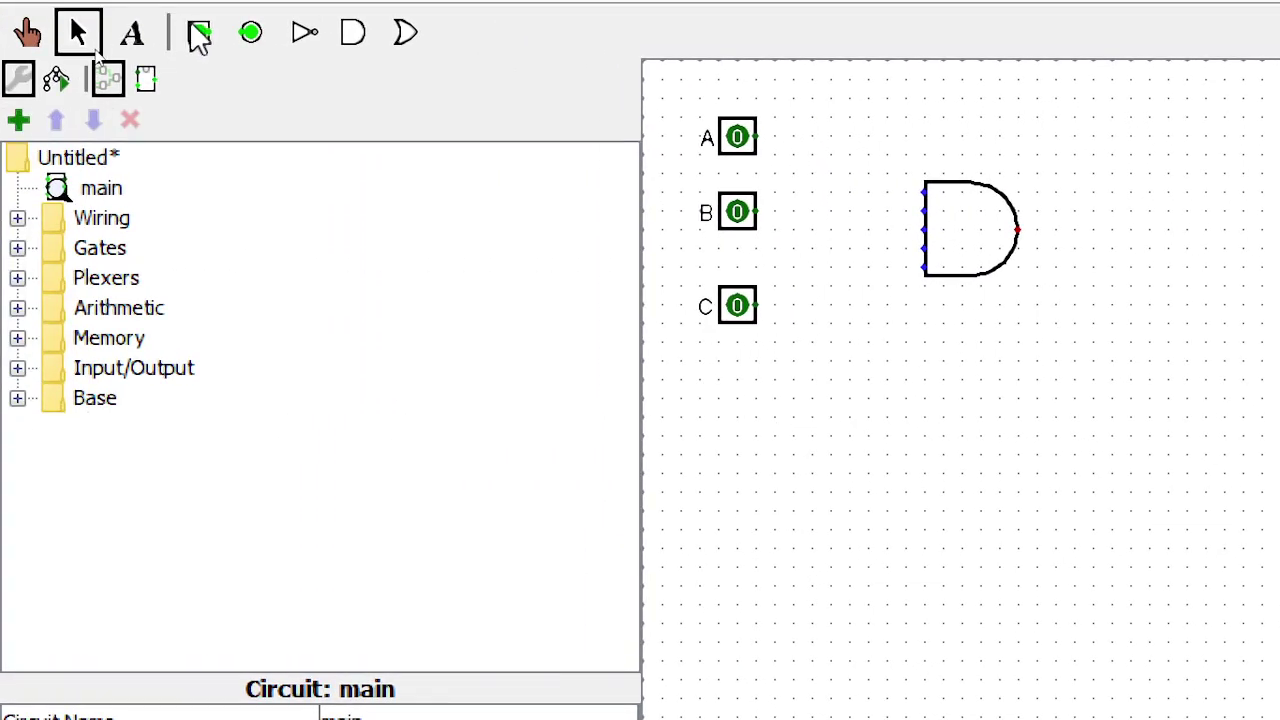
{"action": "left_click", "coordinate": [199, 35]}
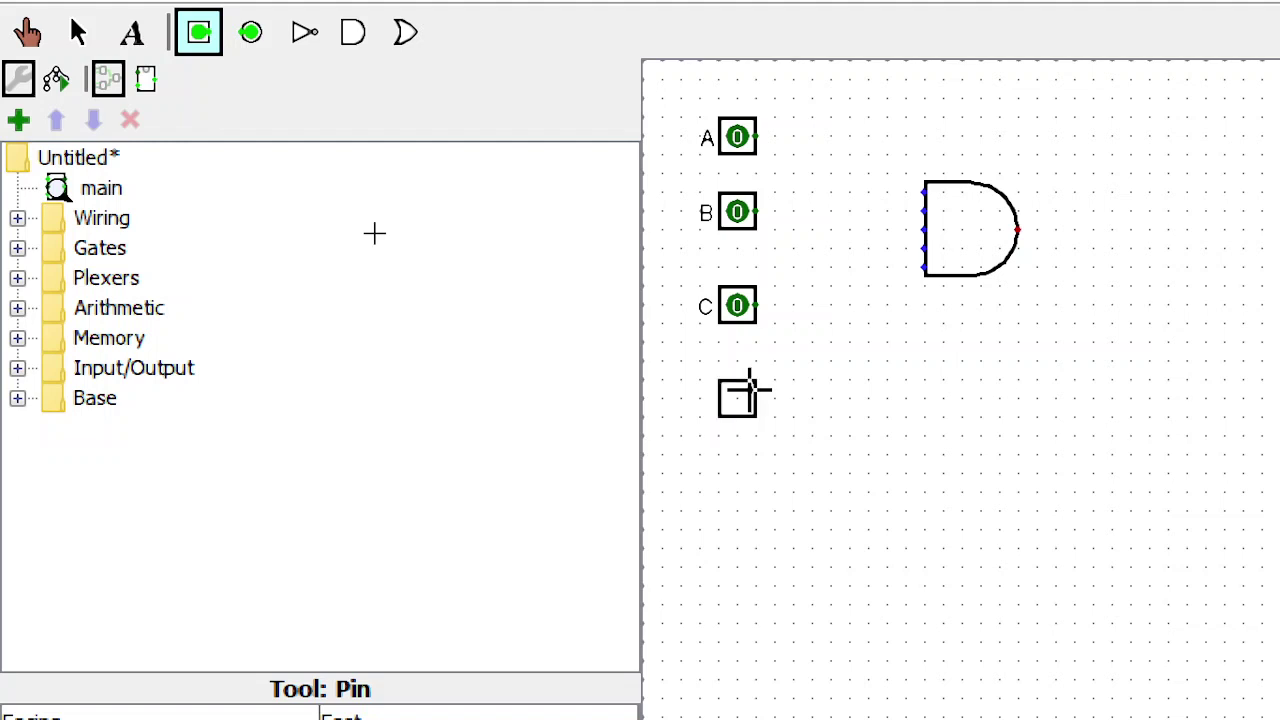
{"action": "left_click", "coordinate": [750, 390]}
{"action": "left_click", "coordinate": [330, 607]}
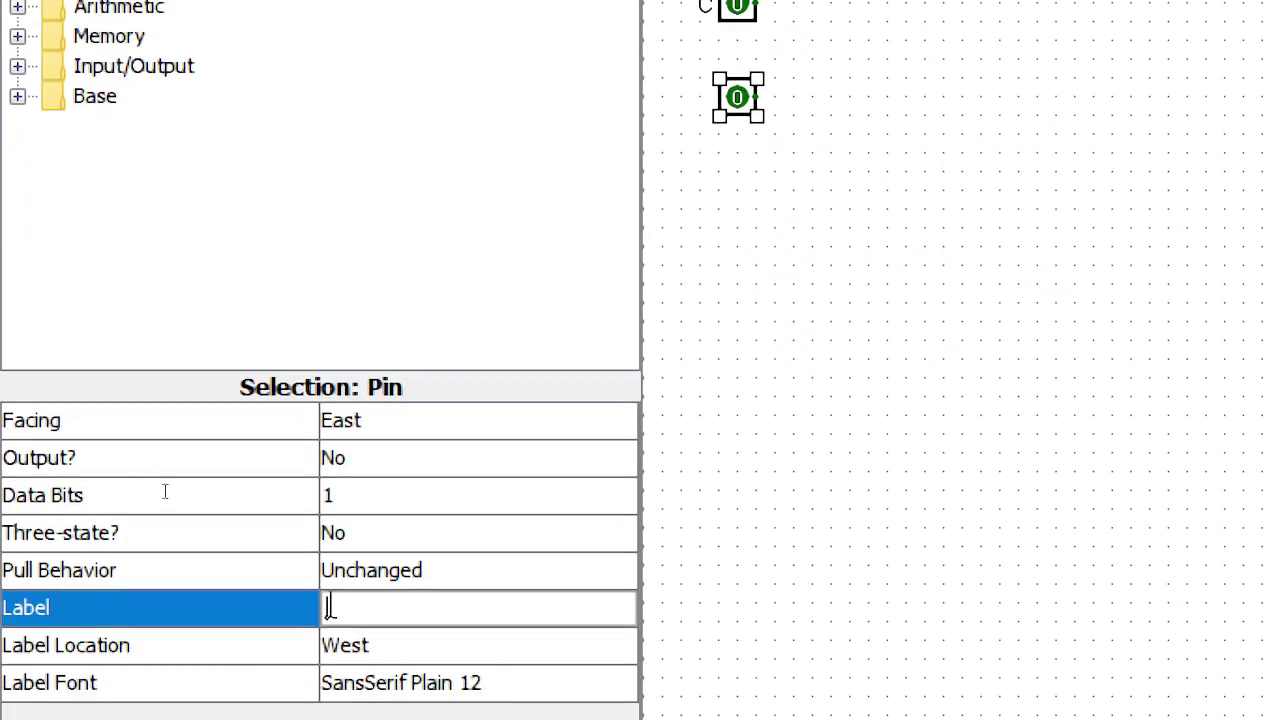
{"action": "key", "text": "Return"}
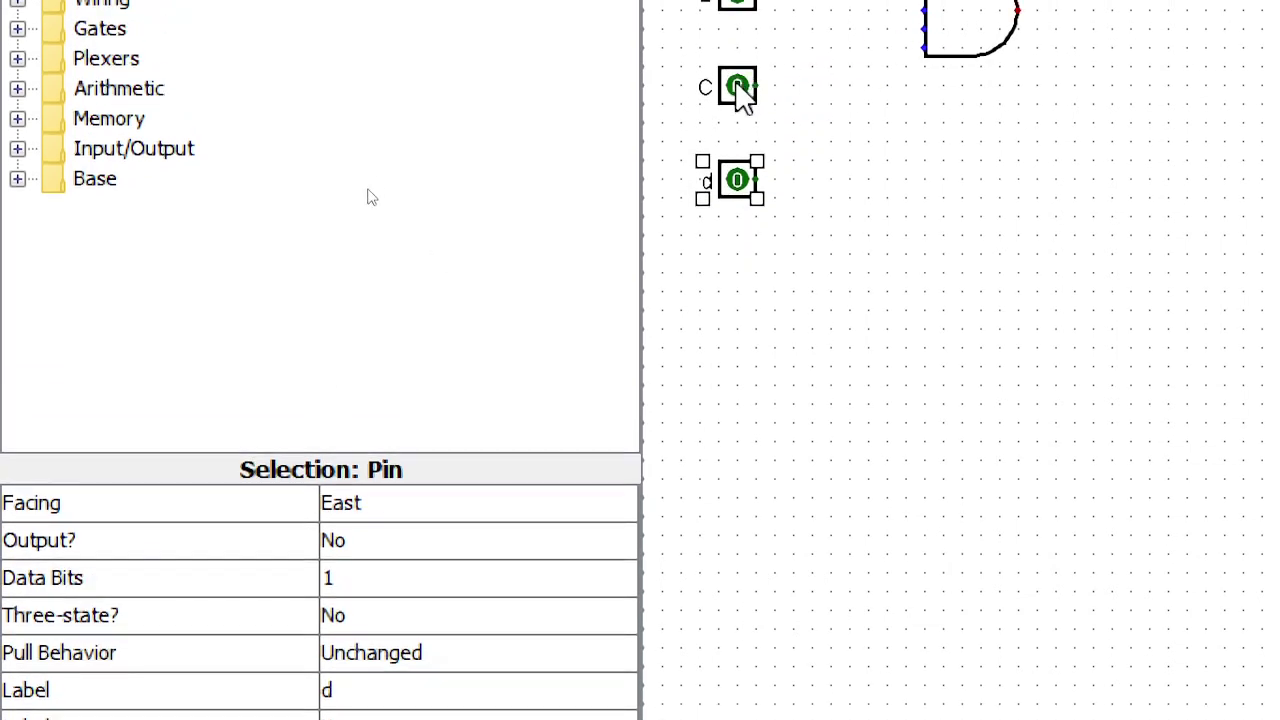
Change the label of input pin C to lowercase c
{"action": "left_click", "coordinate": [738, 88]}
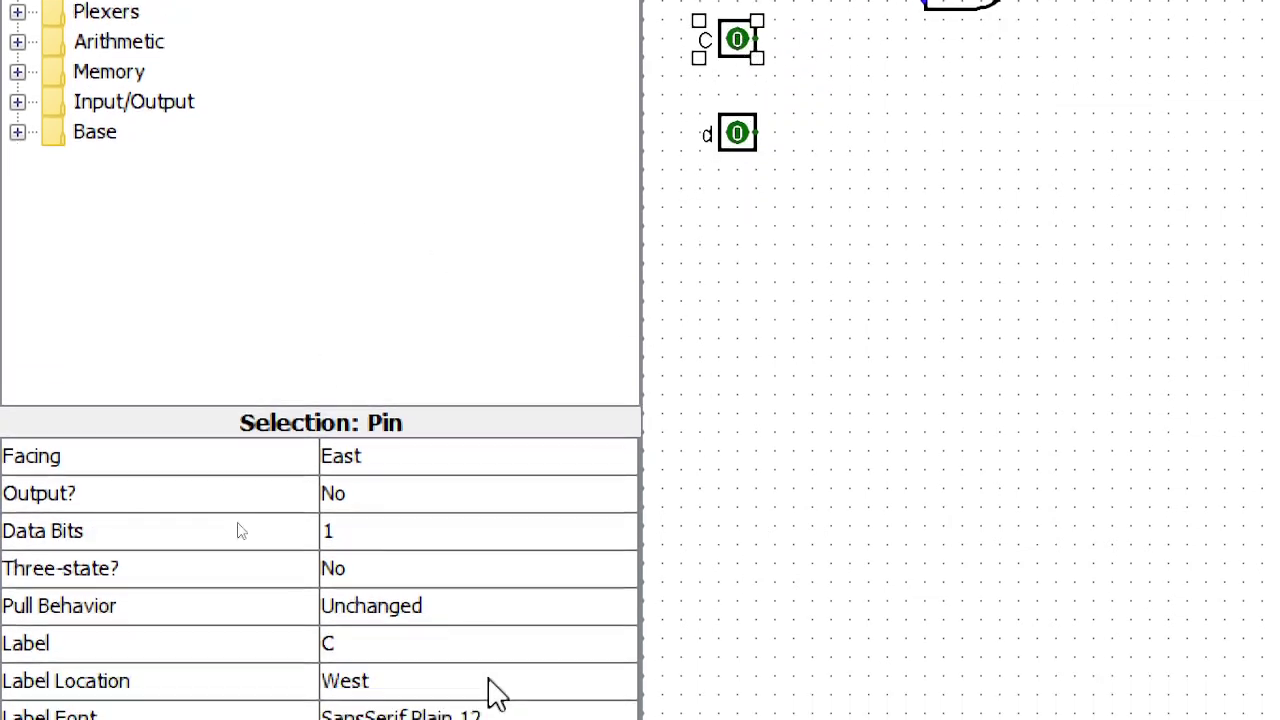
{"action": "left_click", "coordinate": [340, 692]}
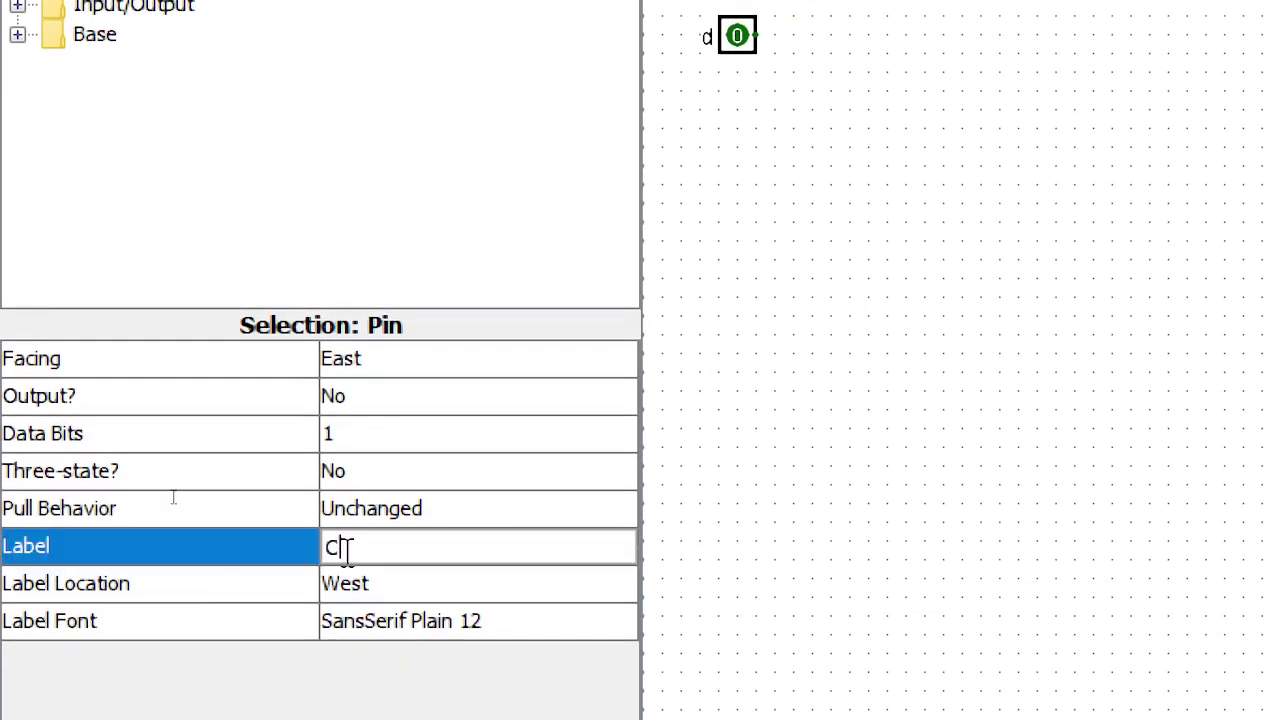
{"action": "double_click", "coordinate": [340, 548]}
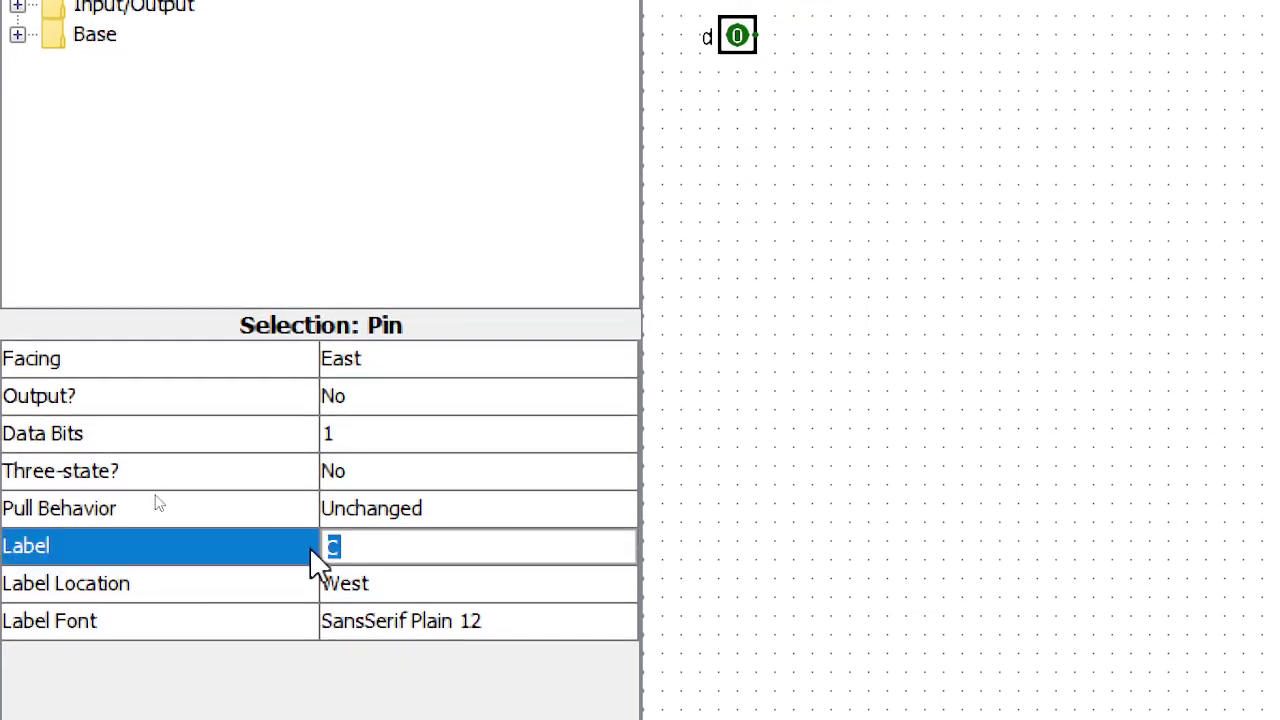
{"action": "type", "text": "c"}
{"action": "key", "text": "Return"}
Change the label of input pin B to lowercase b
{"action": "left_click", "coordinate": [737, 88]}
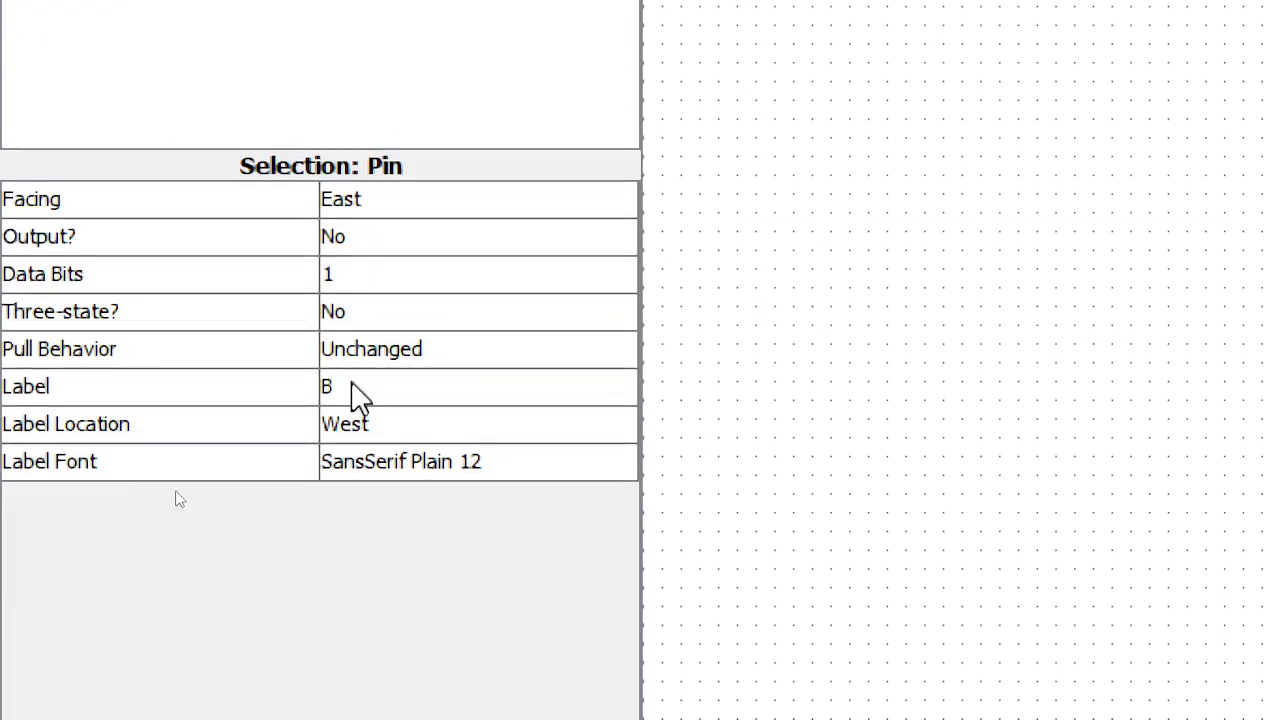
{"action": "left_click", "coordinate": [352, 386]}
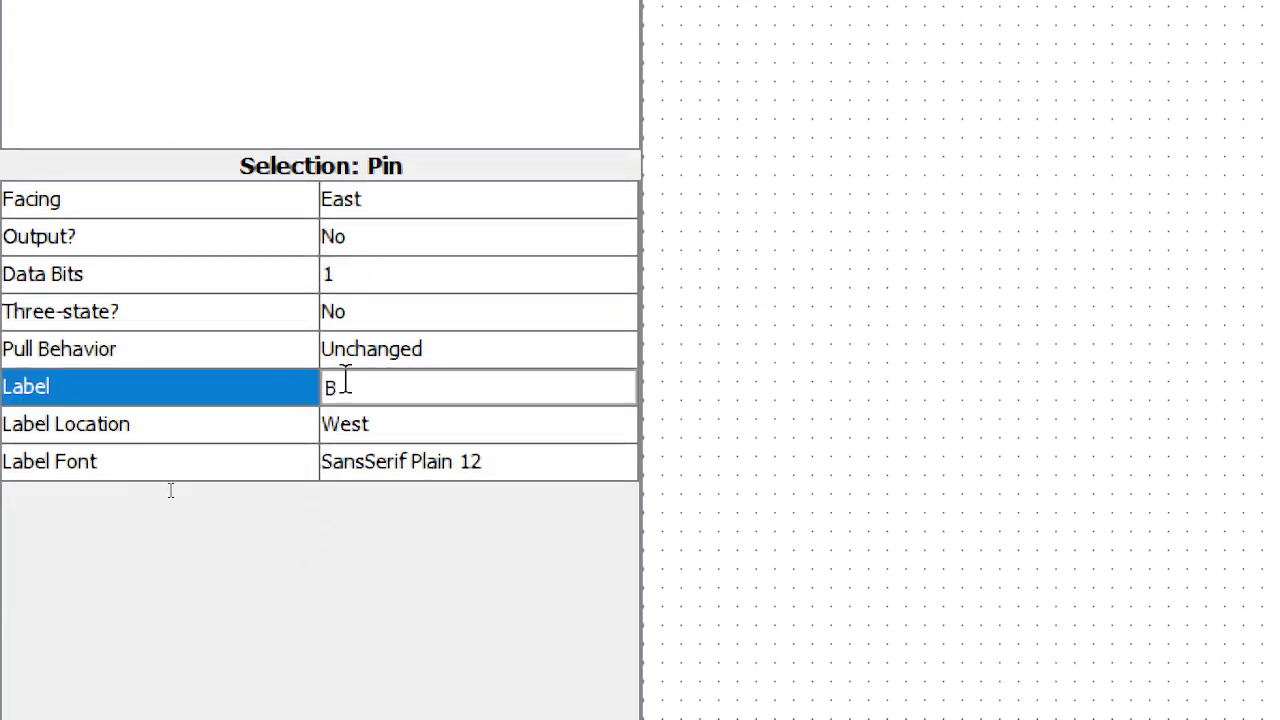
{"action": "double_click", "coordinate": [344, 386]}
{"action": "type", "text": "b"}
{"action": "key", "text": "Return"}
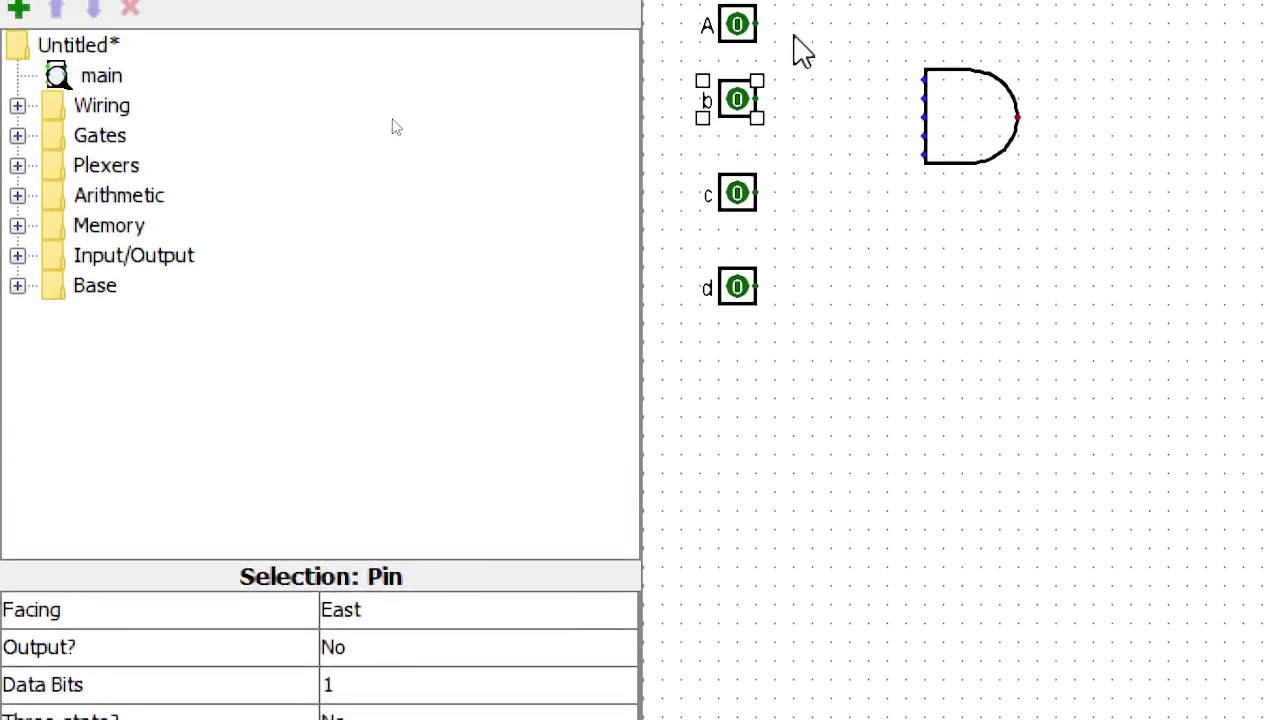
Change the label of input pin A to lowercase a and deselect the pin
{"action": "left_click", "coordinate": [737, 25]}
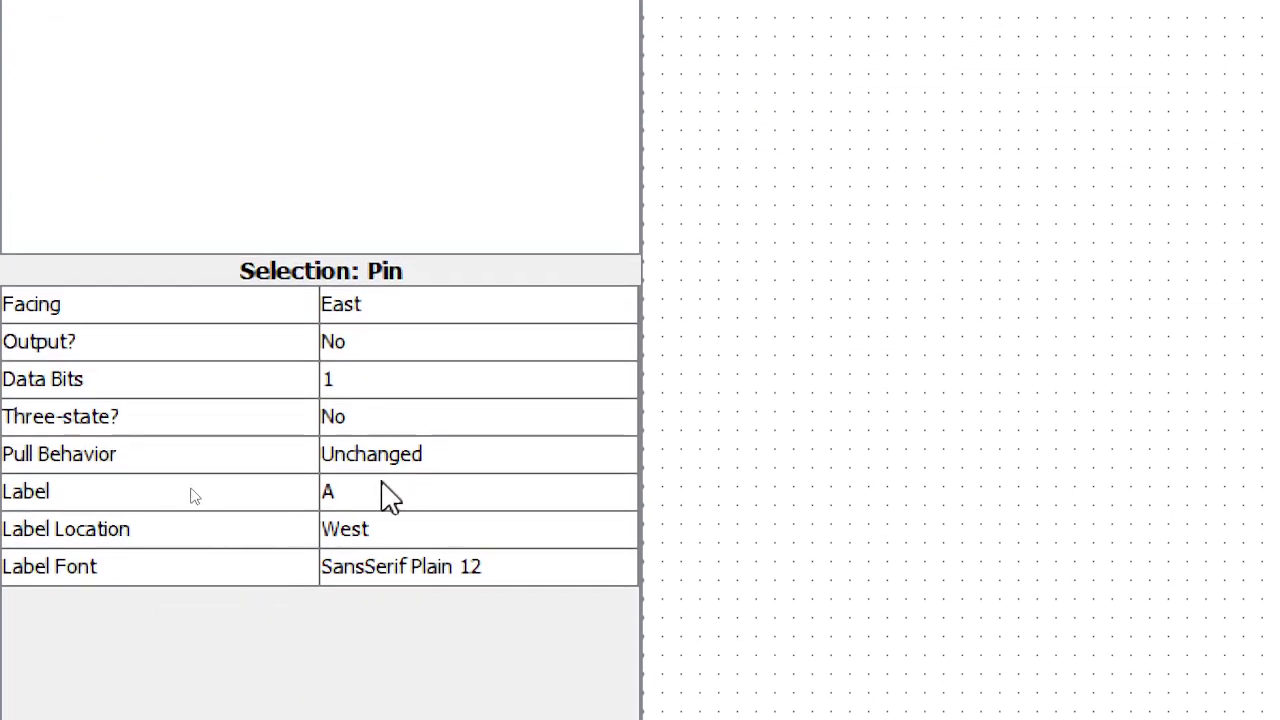
{"action": "left_click", "coordinate": [382, 490]}
{"action": "double_click", "coordinate": [380, 490]}
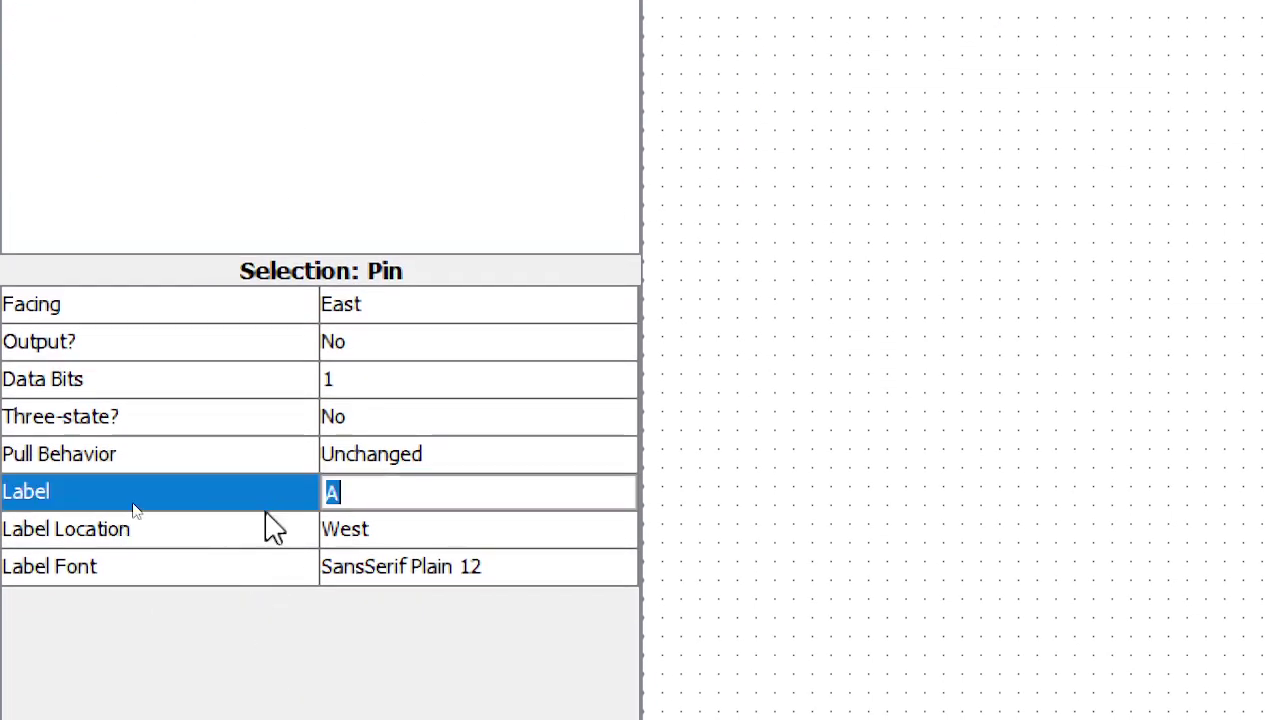
{"action": "type", "text": "a"}
{"action": "key", "text": "Return"}
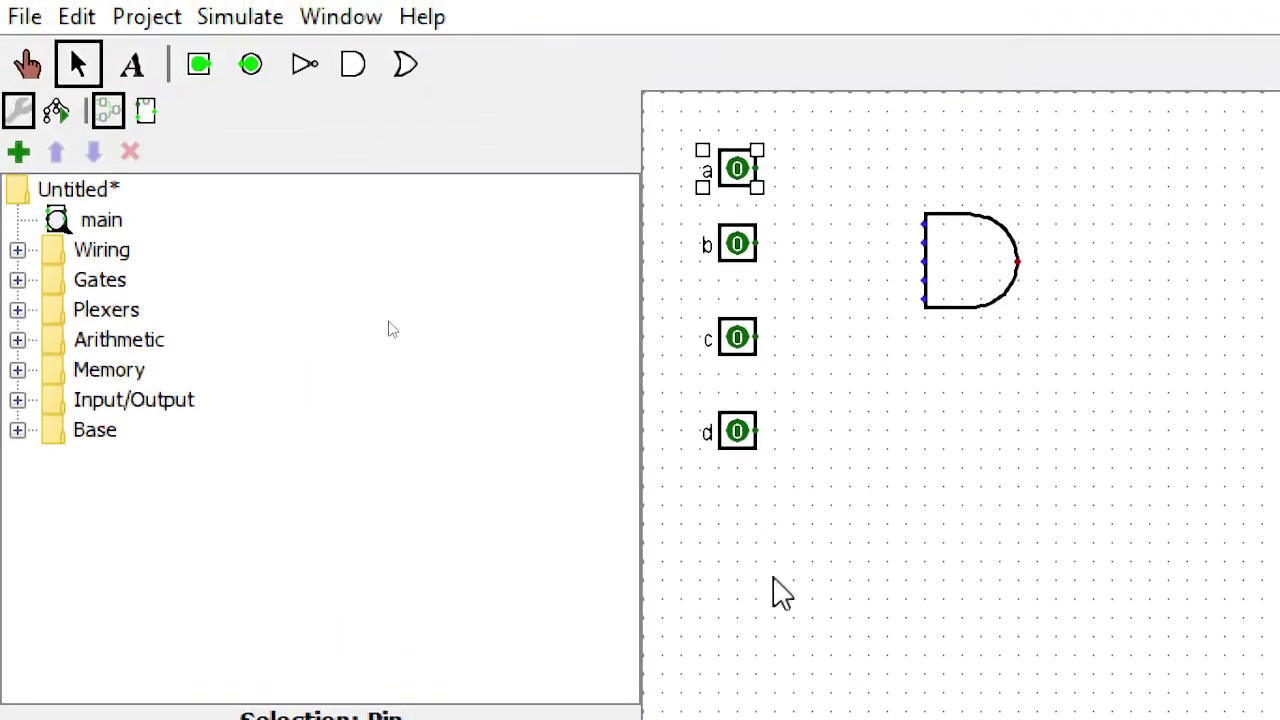
{"action": "left_click", "coordinate": [786, 612]}
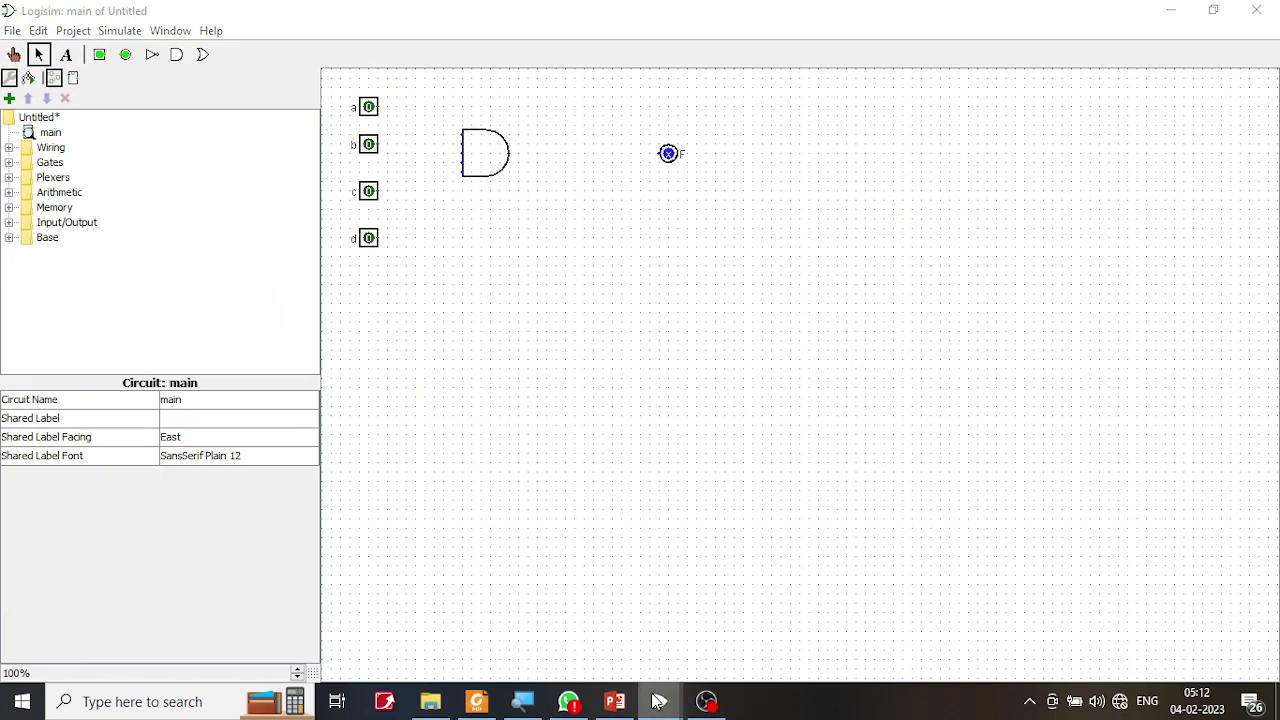
Remove input a from the analysis input list and close the Combinational Analysis window
{"action": "mouse_move", "coordinate": [660, 700]}
{"action": "left_click", "coordinate": [716, 656]}
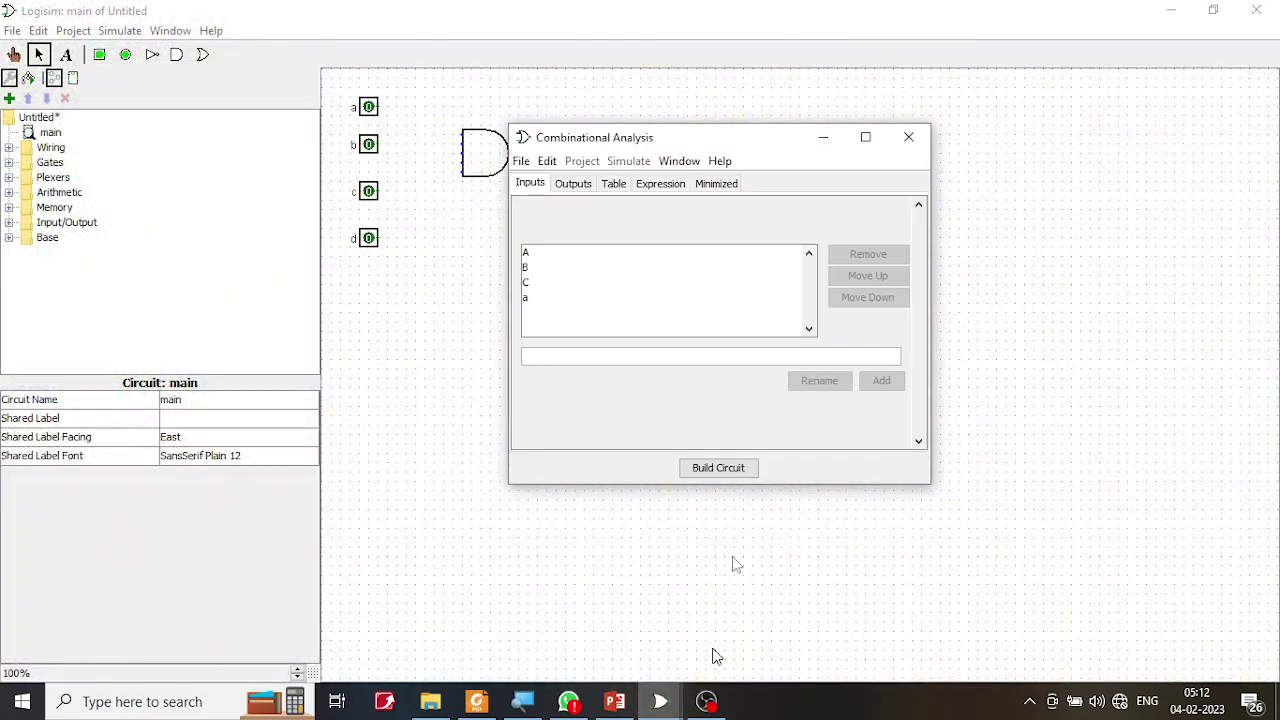
{"action": "left_click", "coordinate": [656, 190]}
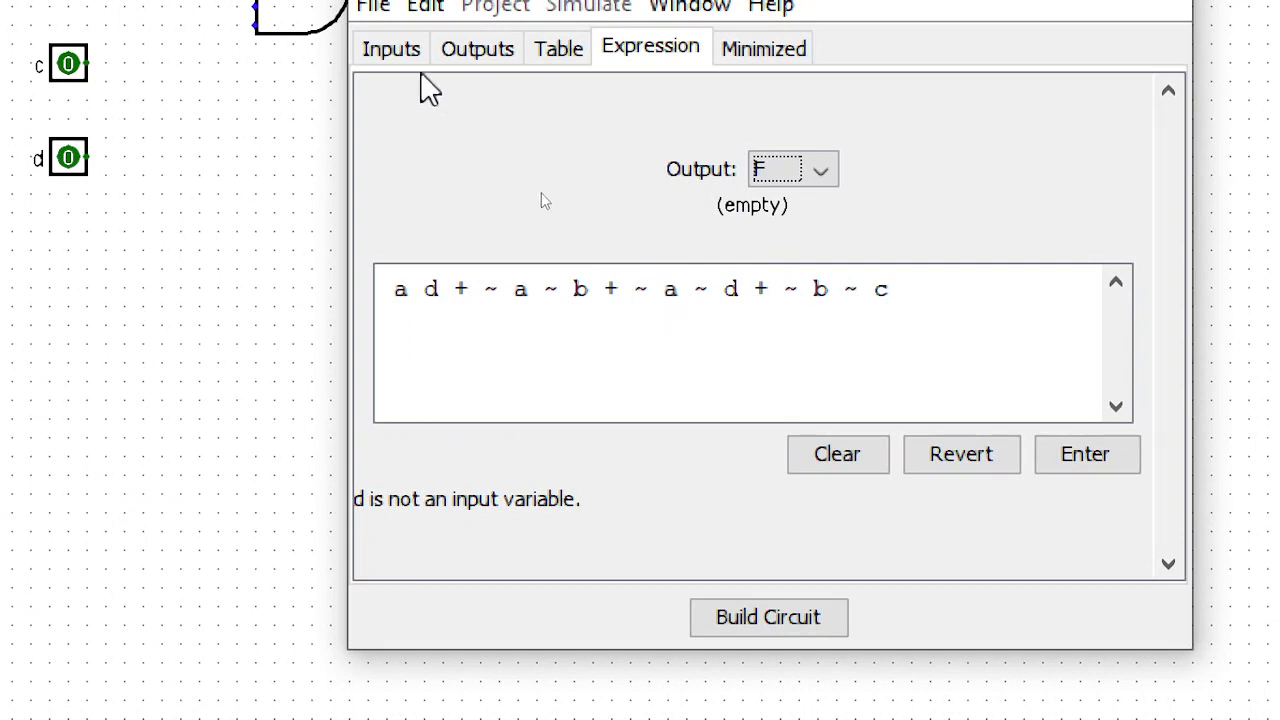
{"action": "left_click", "coordinate": [392, 49]}
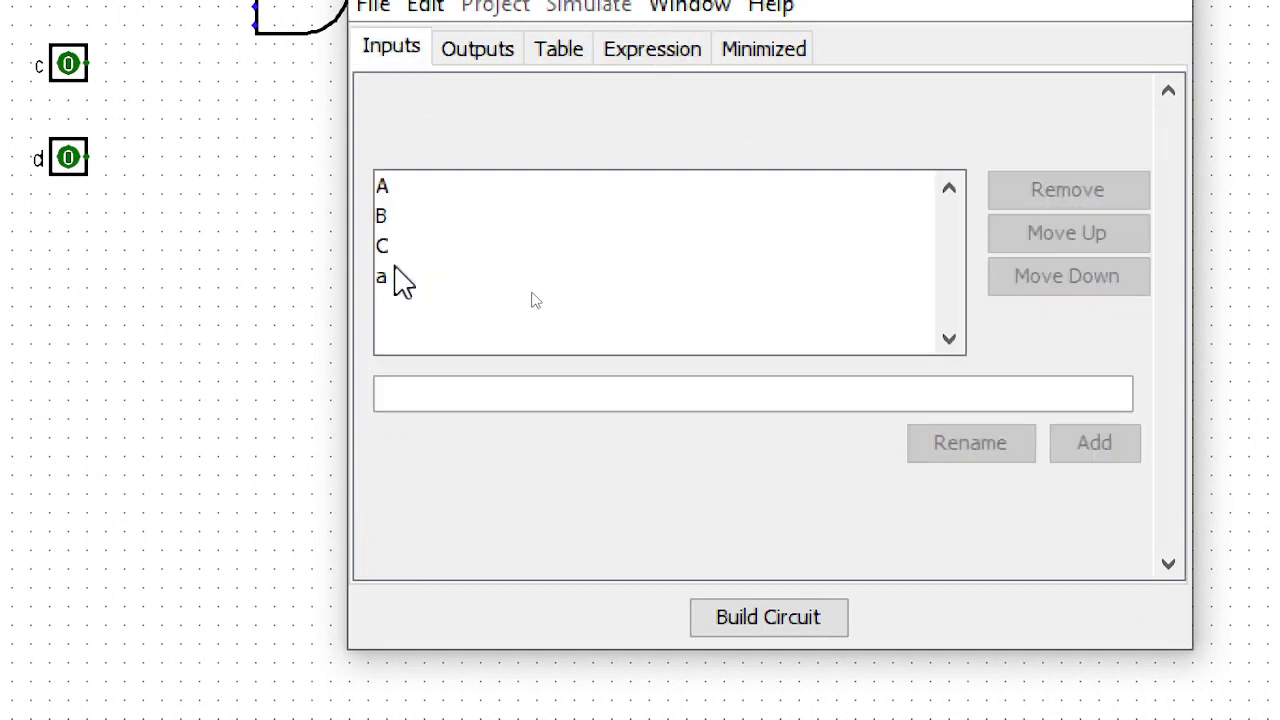
{"action": "left_click", "coordinate": [586, 312]}
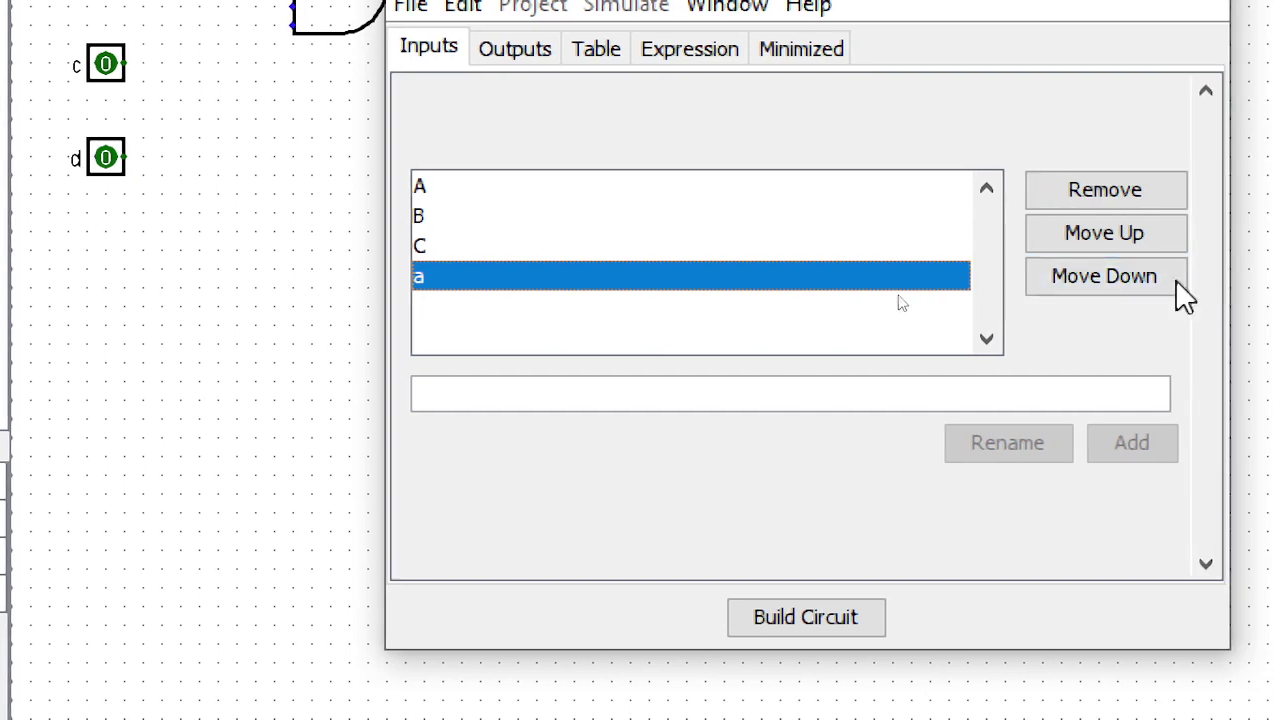
{"action": "left_click", "coordinate": [1112, 190]}
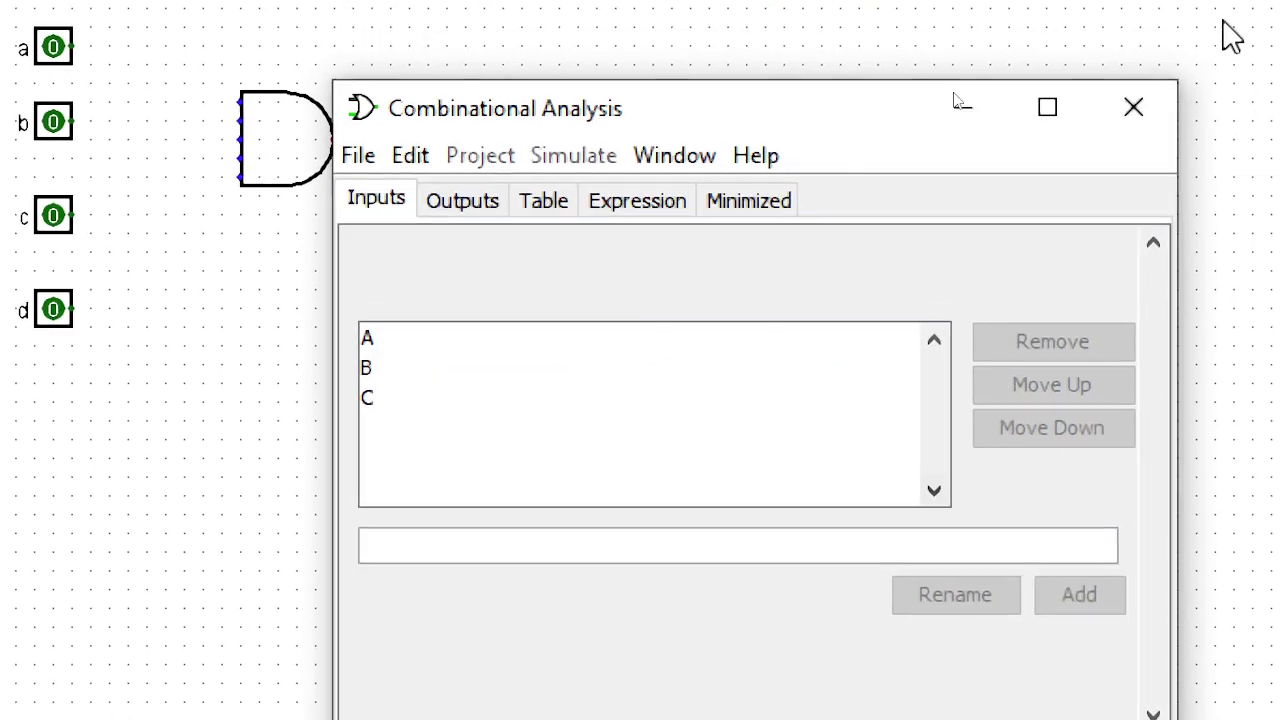
{"action": "left_click", "coordinate": [1145, 111]}
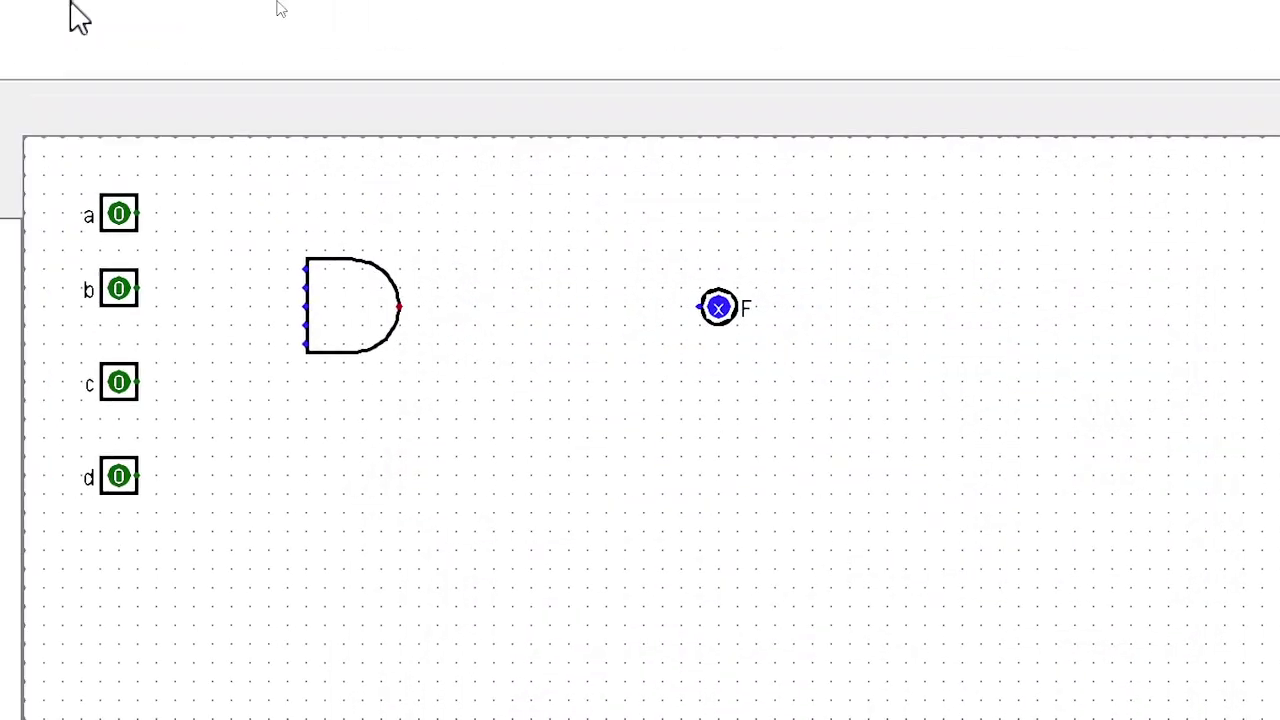
Analyze the main circuit again and apply the expression a d + ~ a ~ b + ~ a ~ d + ~ b ~ c to output F
{"action": "left_click", "coordinate": [160, 63]}
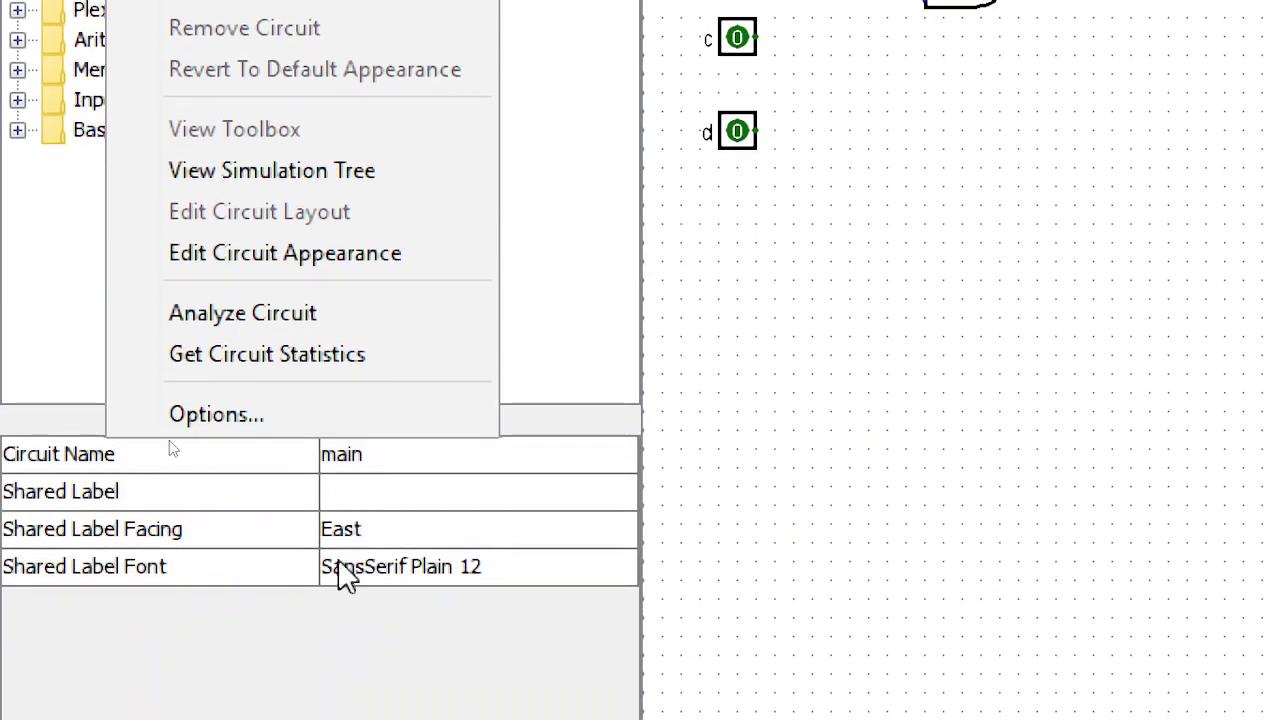
{"action": "left_click", "coordinate": [343, 700]}
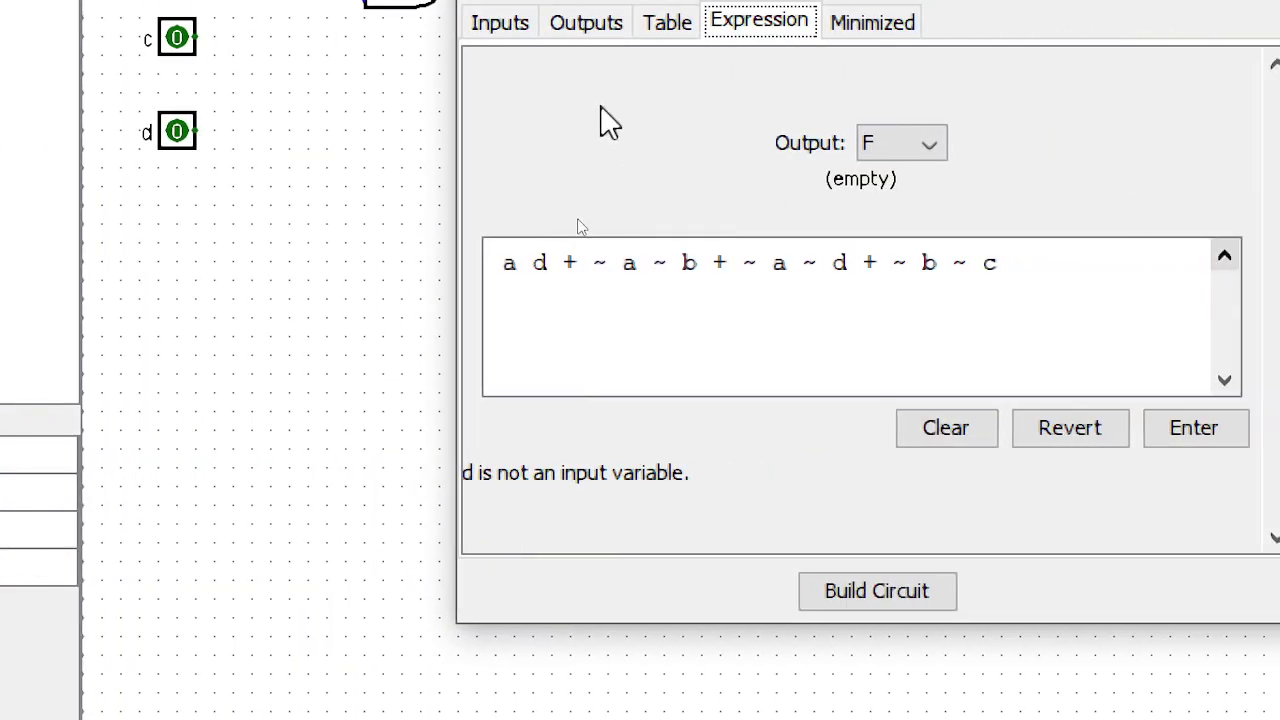
{"action": "left_click", "coordinate": [1064, 28]}
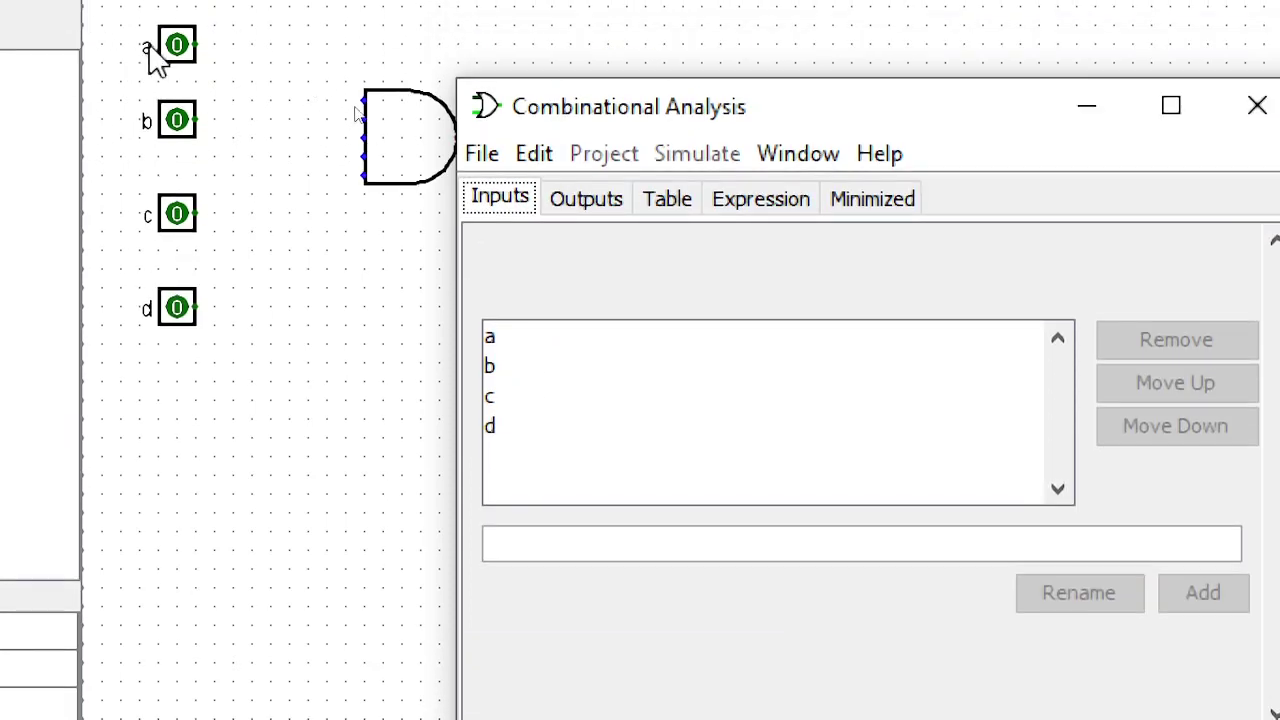
{"action": "left_click_drag", "start_coordinate": [800, 120], "coordinate": [724, 356]}
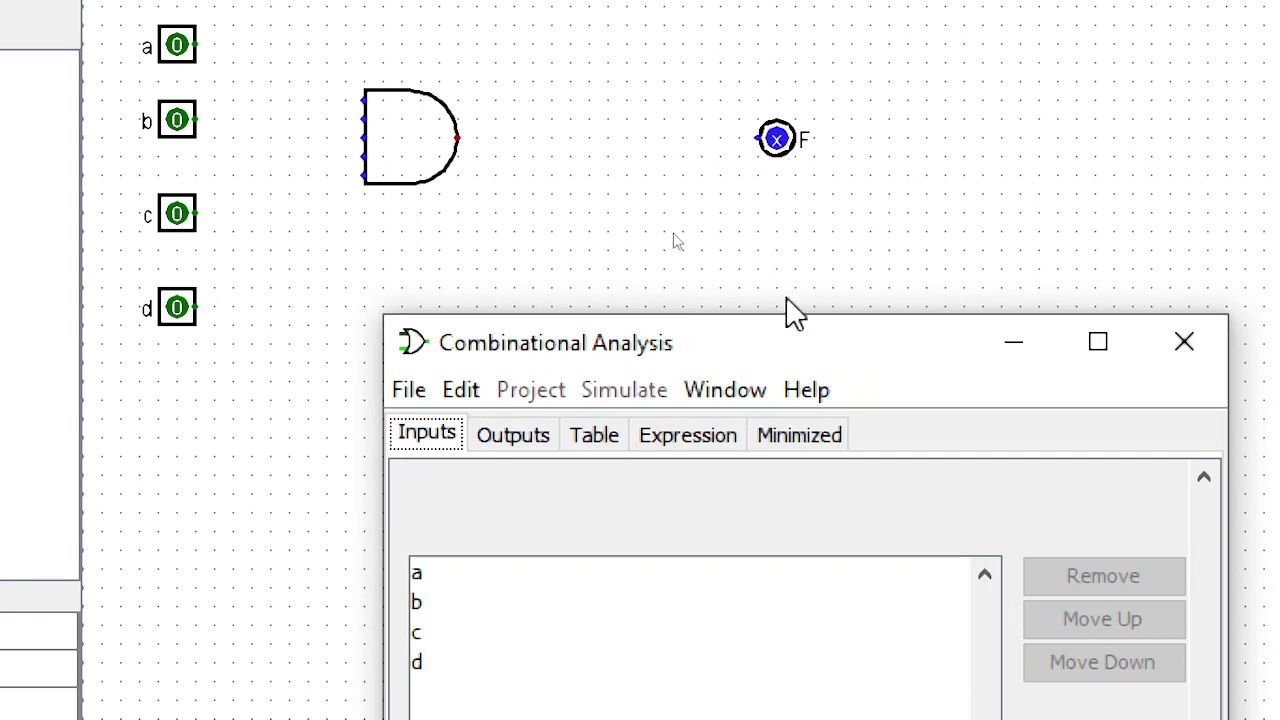
{"action": "left_click_drag", "start_coordinate": [800, 363], "coordinate": [757, 88]}
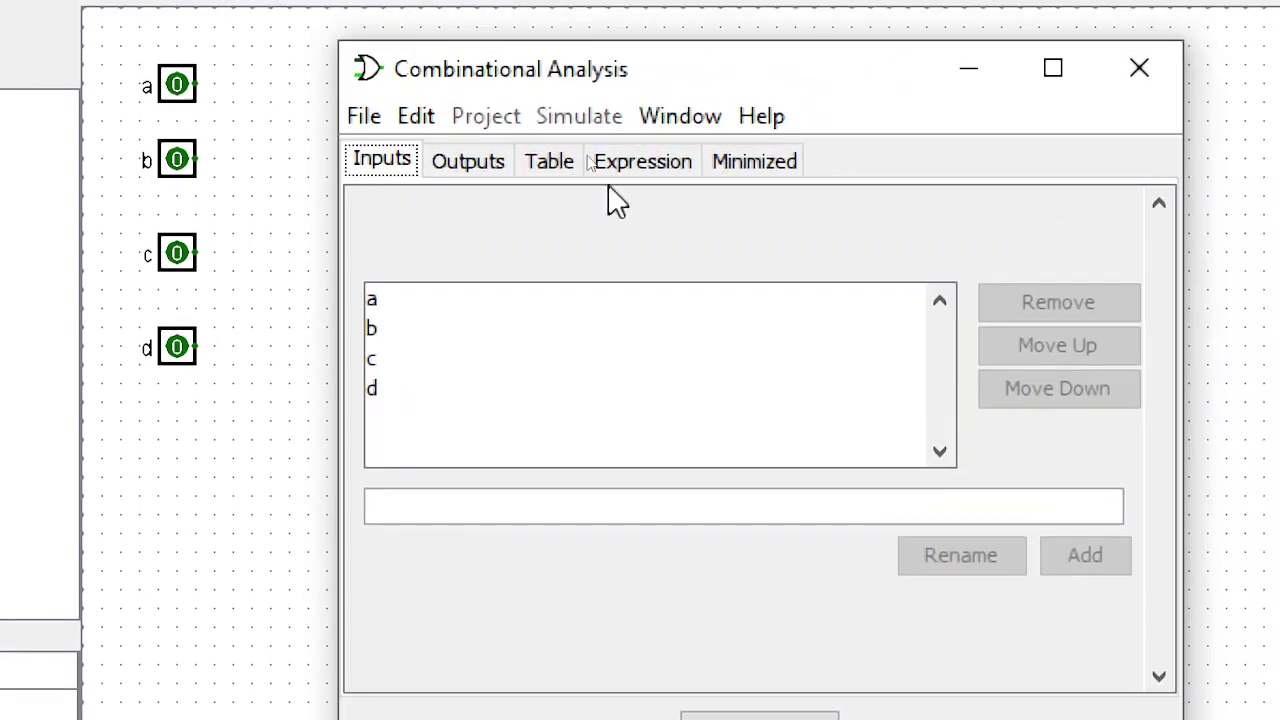
{"action": "left_click", "coordinate": [636, 163]}
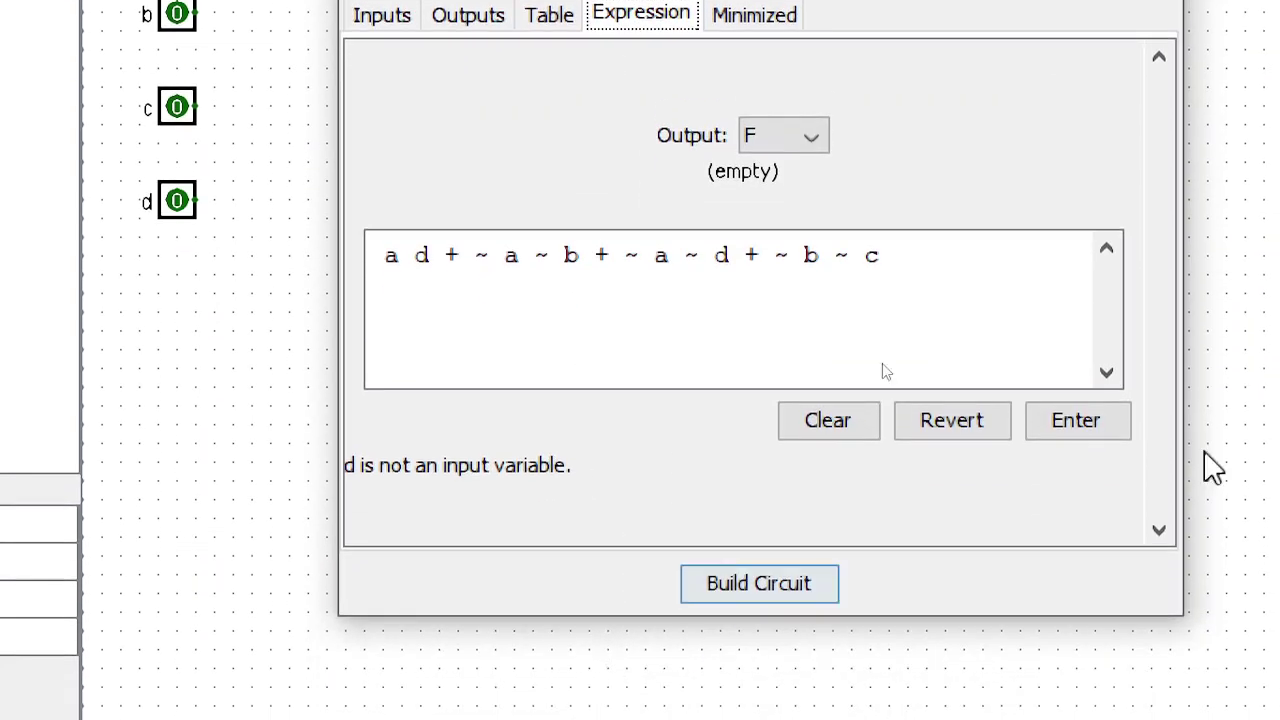
{"action": "left_click", "coordinate": [1092, 427]}
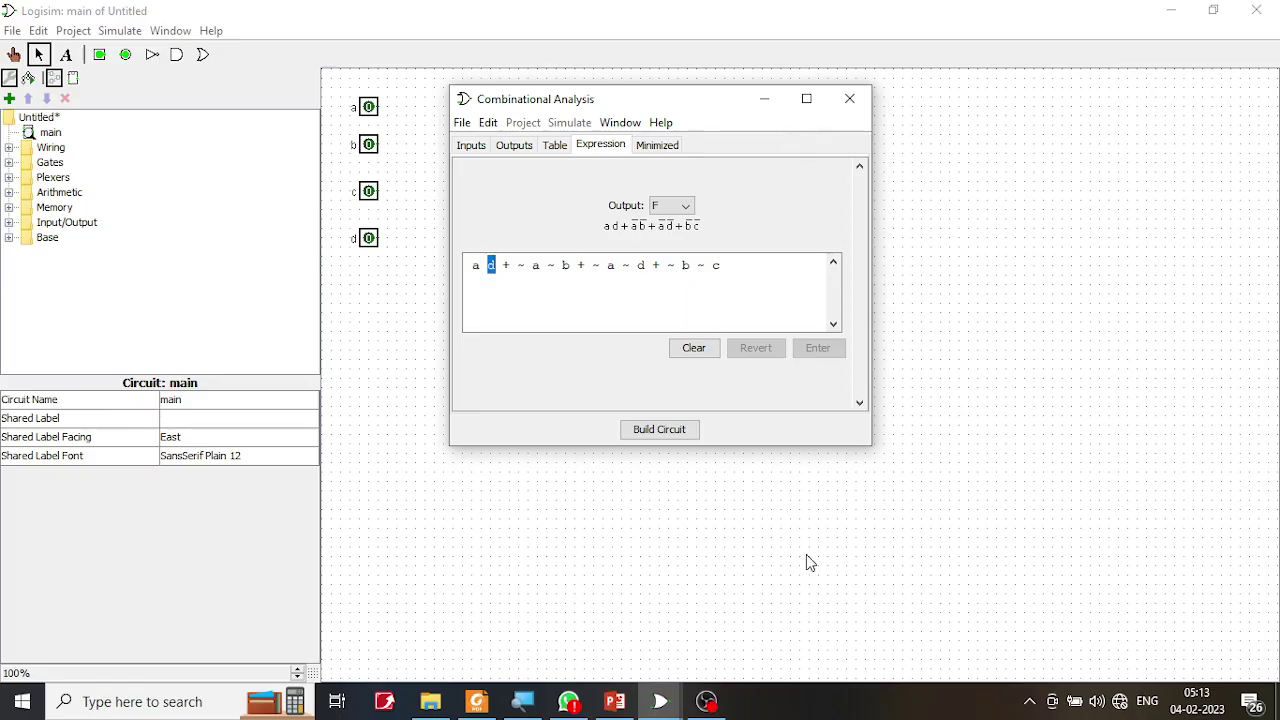
Switch to PowerPoint, present the K-map slide full screen, and place the Combinational Analysis window over it to compare the expressions
{"action": "key", "text": "alt+Tab"}
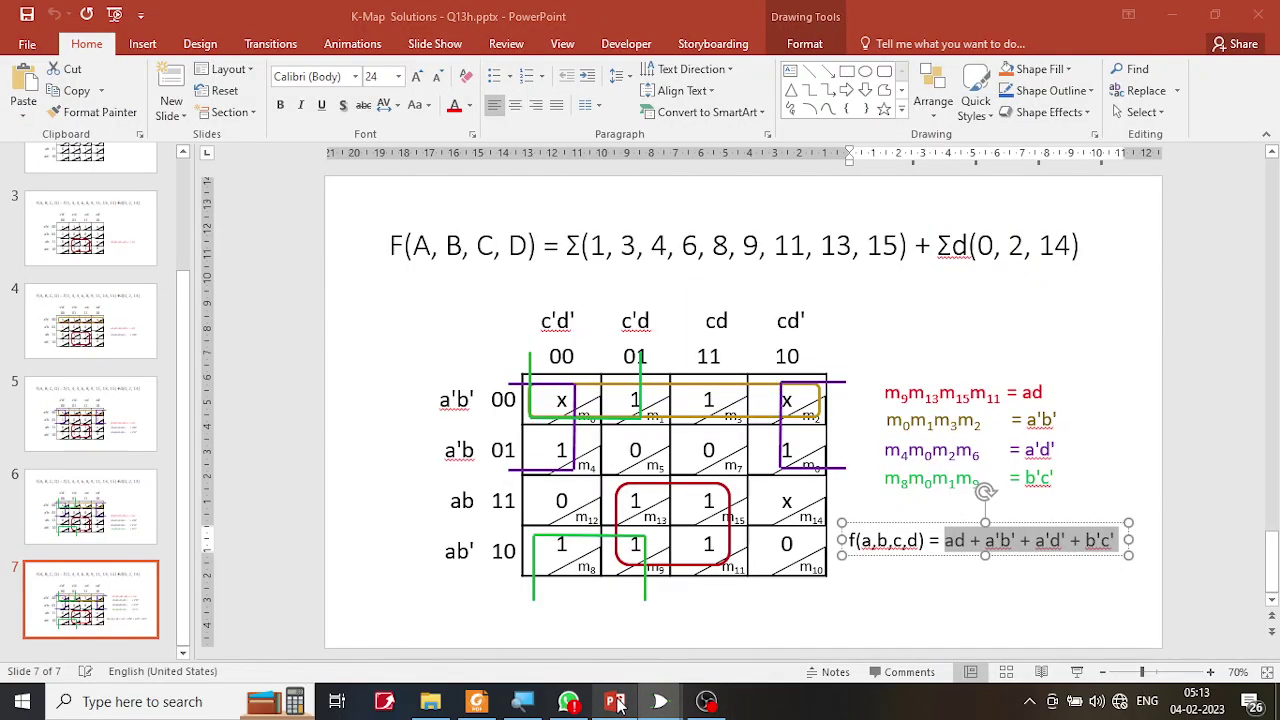
{"action": "left_click", "coordinate": [1201, 617]}
{"action": "left_click", "coordinate": [1076, 672]}
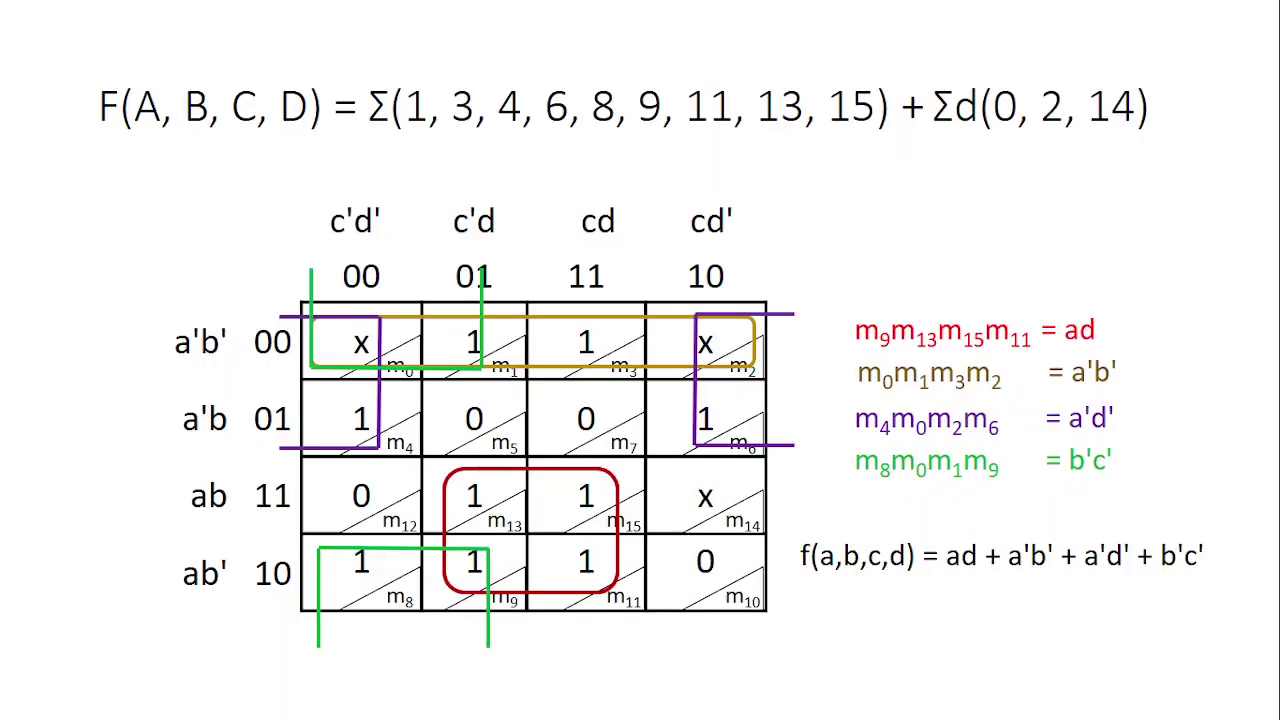
{"action": "key", "text": "super"}
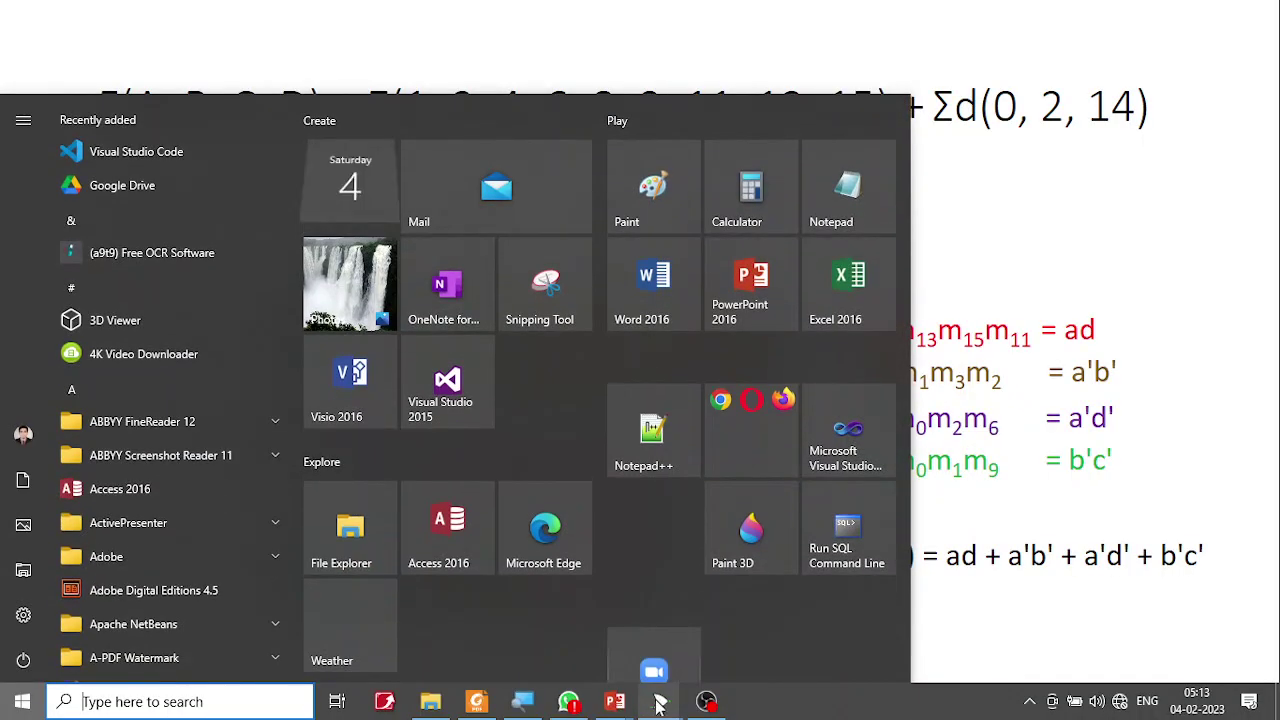
{"action": "mouse_move", "coordinate": [706, 688]}
{"action": "left_click", "coordinate": [729, 654]}
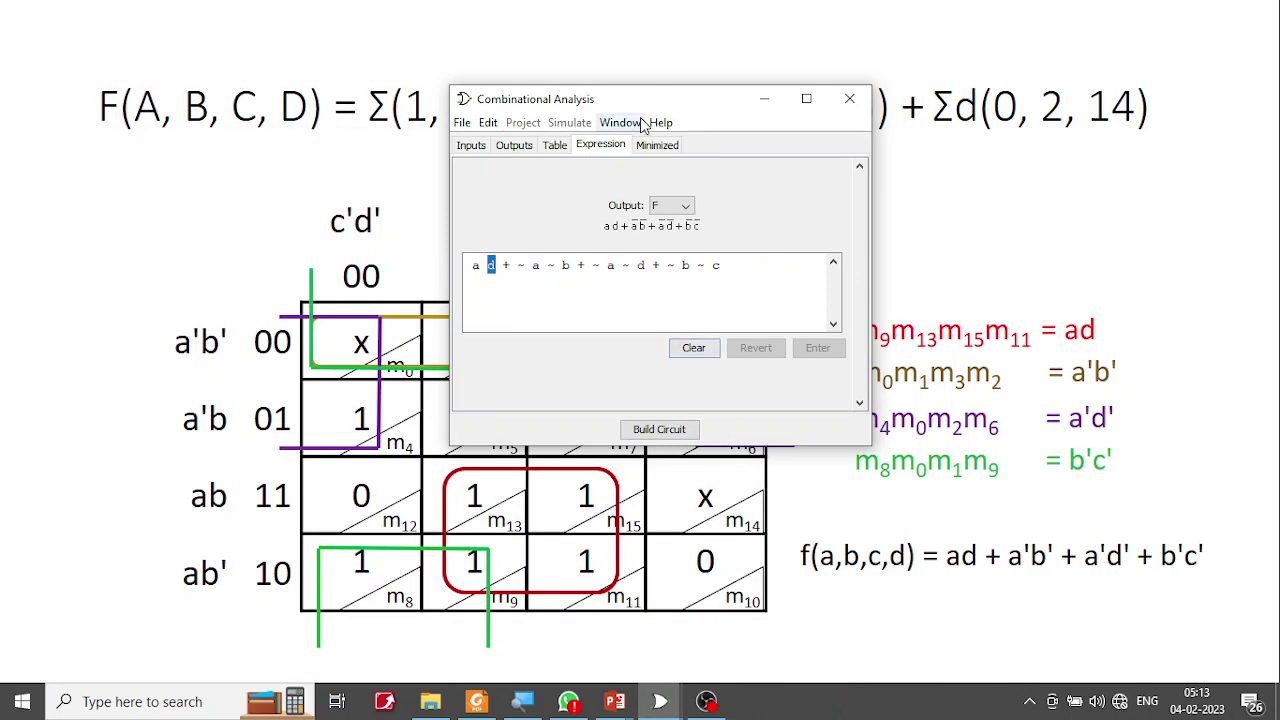
{"action": "left_click_drag", "start_coordinate": [728, 117], "coordinate": [1028, 196]}
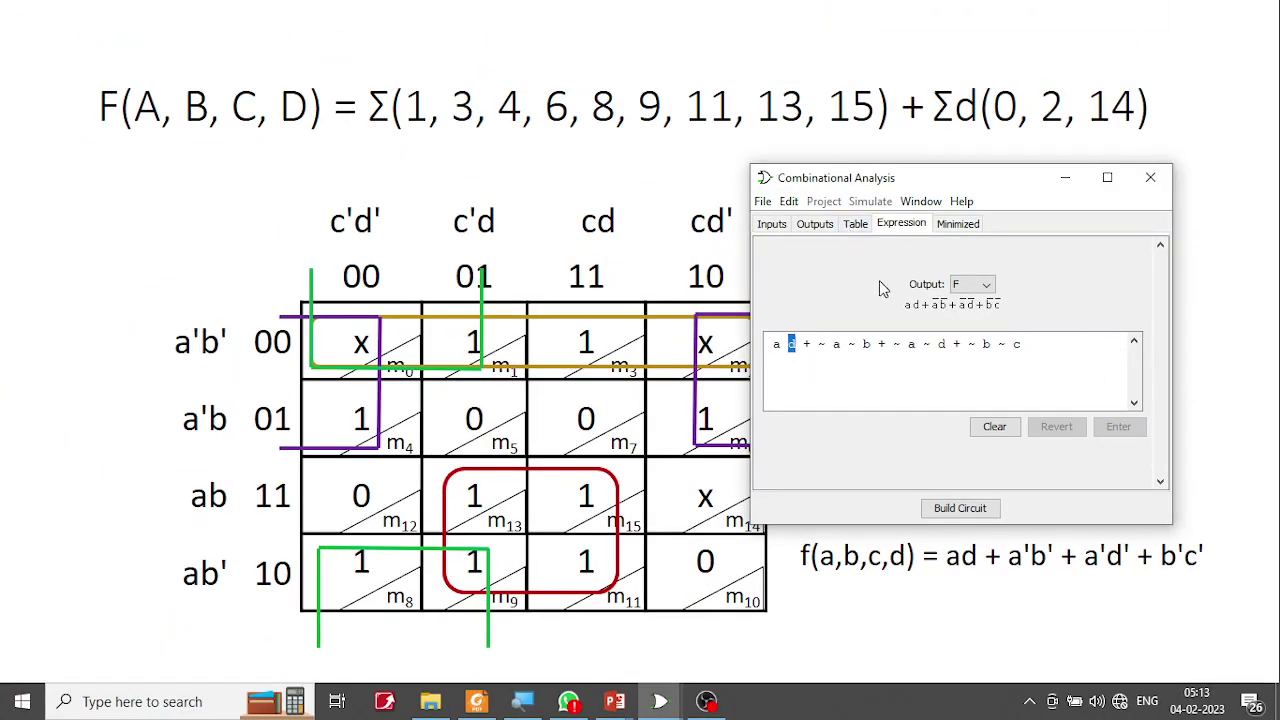
Build the circuit from the expression, replacing the circuit main, and bring the Logisim circuit window into view
{"action": "left_click", "coordinate": [986, 513]}
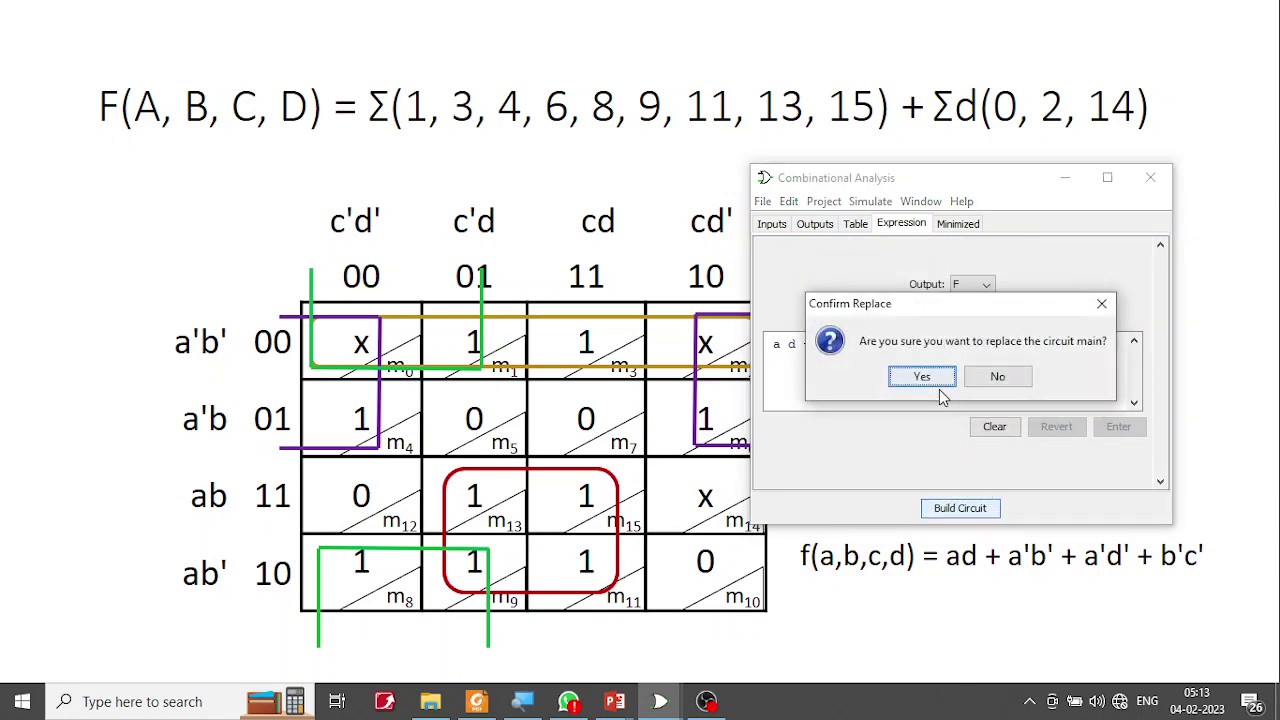
{"action": "left_click", "coordinate": [934, 375]}
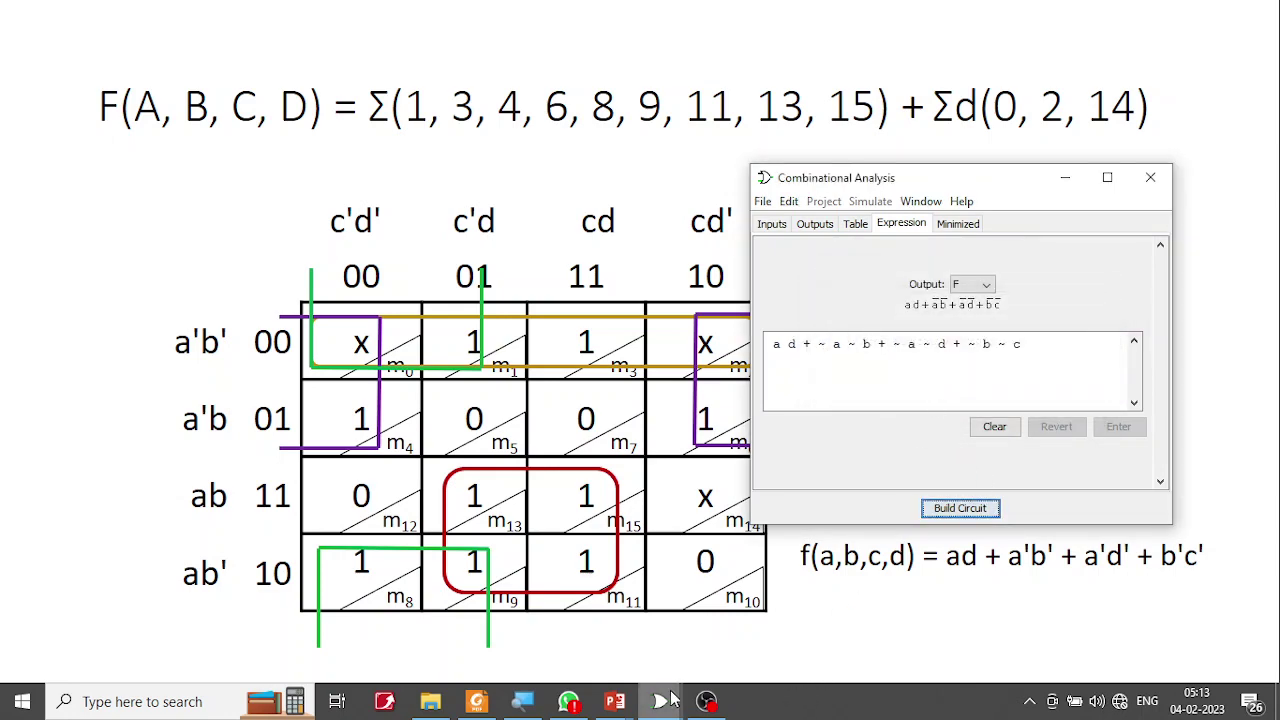
{"action": "mouse_move", "coordinate": [668, 700]}
{"action": "left_click", "coordinate": [591, 634]}
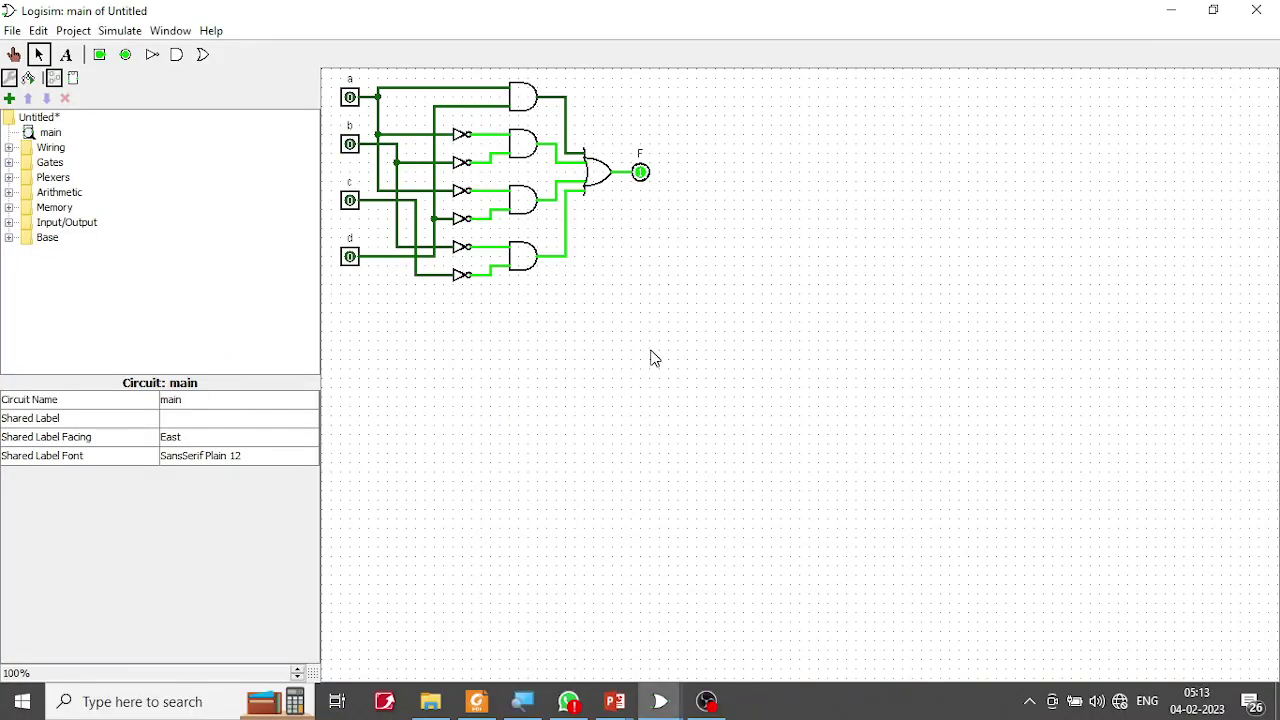
Shrink the Logisim window, minimize Combinational Analysis, and place the circuit window above the f(a,b,c,d) expression on the slide
{"action": "left_click", "coordinate": [1213, 10]}
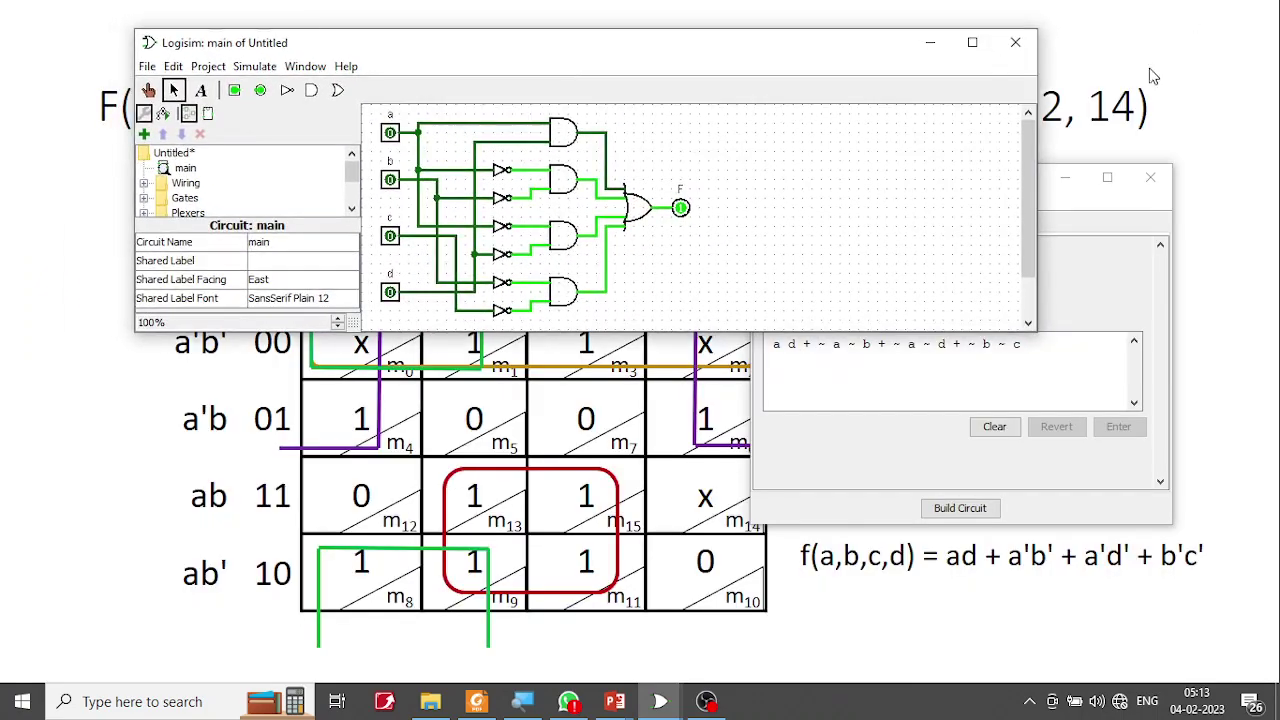
{"action": "left_click", "coordinate": [1065, 177]}
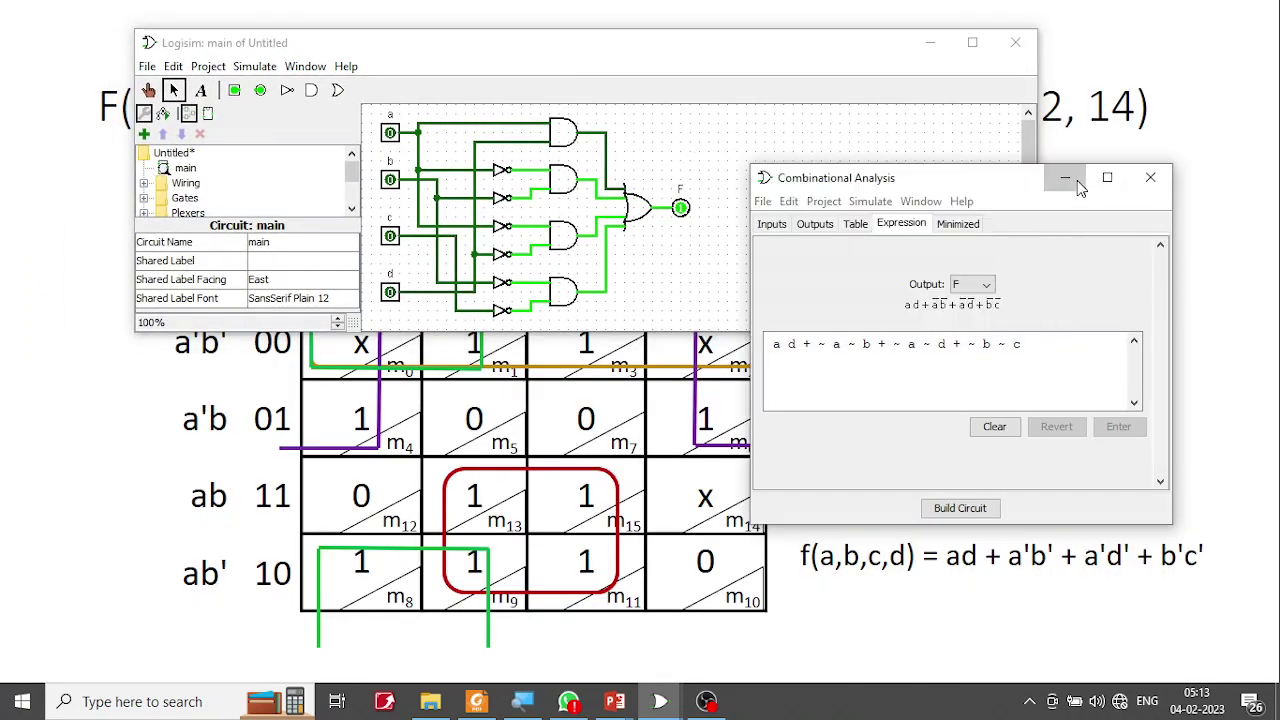
{"action": "left_click_drag", "start_coordinate": [860, 50], "coordinate": [1217, 217]}
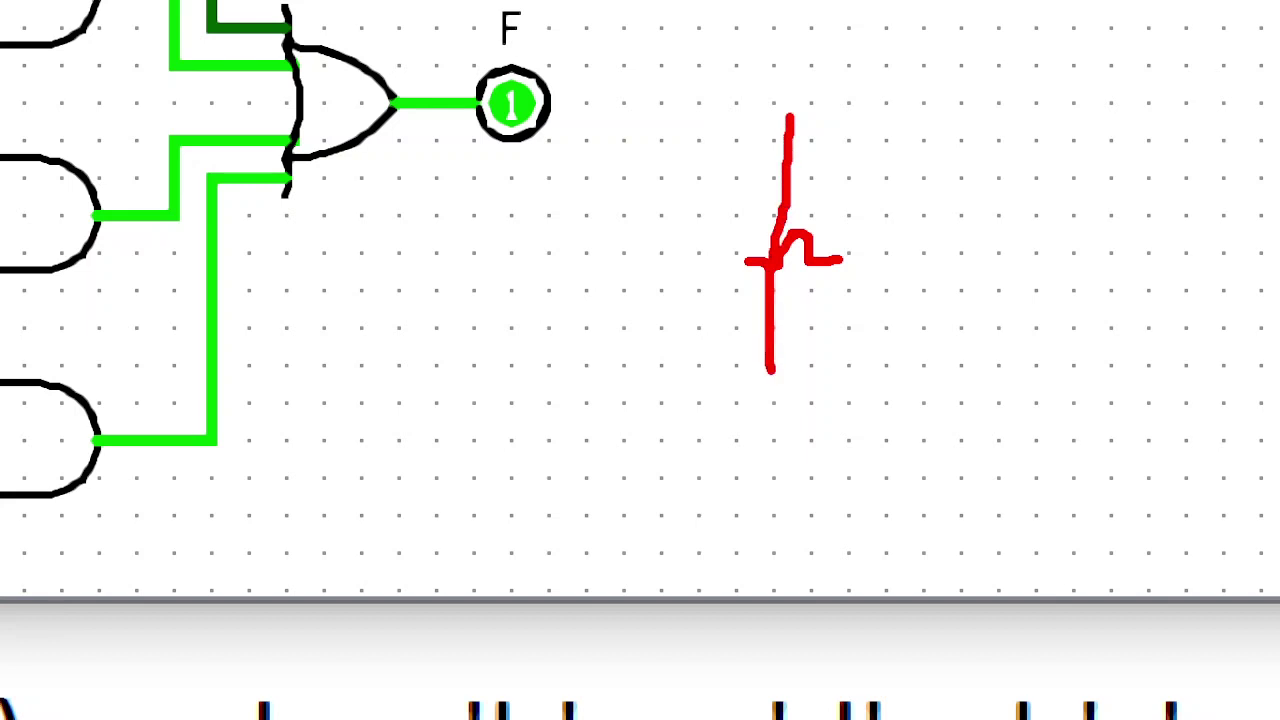
Sketch wire-crossing examples in red on the blank canvas beside output F and clear the annotations
{"action": "left_click_drag", "start_coordinate": [1028, 50], "coordinate": [1006, 278]}
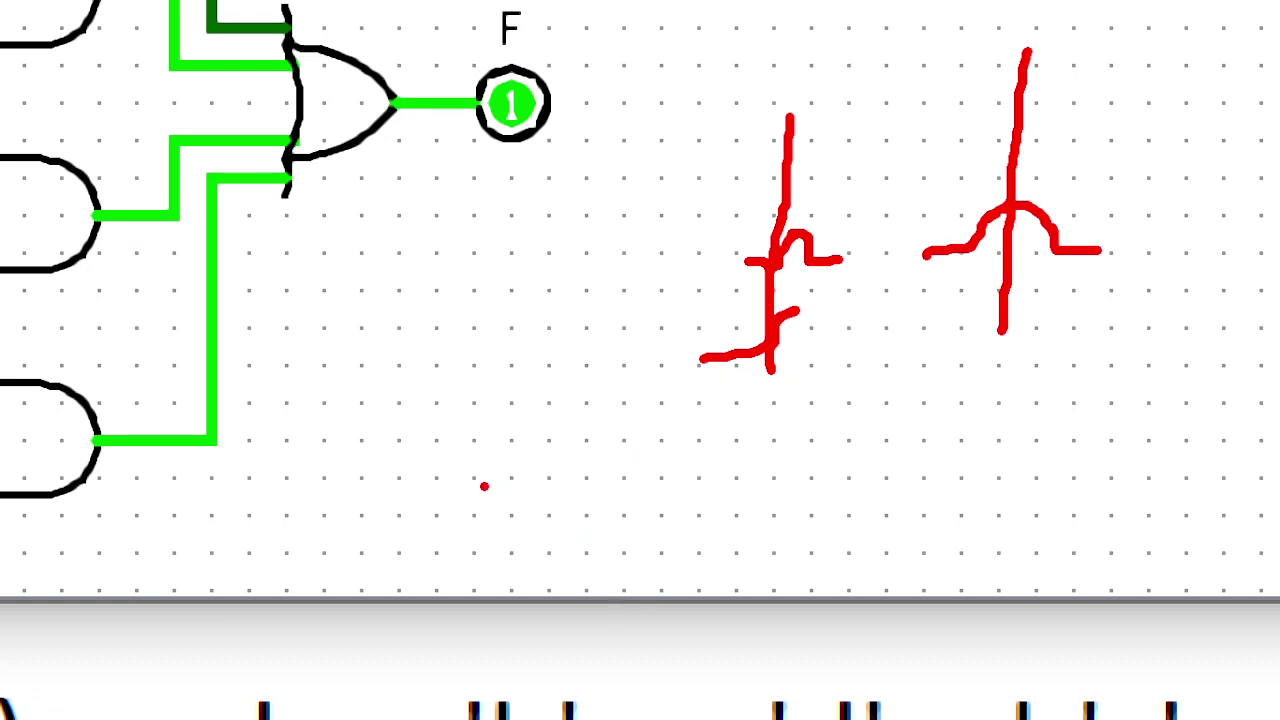
{"action": "left_click_drag", "start_coordinate": [443, 480], "coordinate": [1078, 479]}
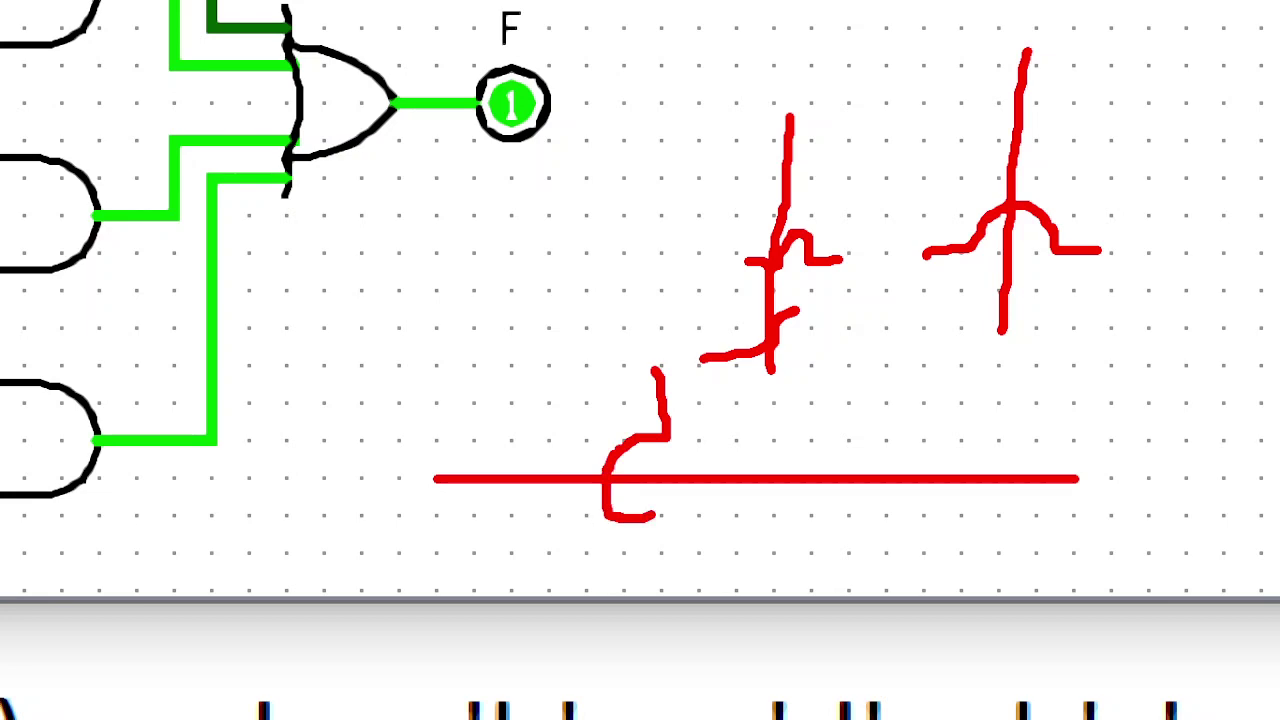
{"action": "key", "text": "Escape"}
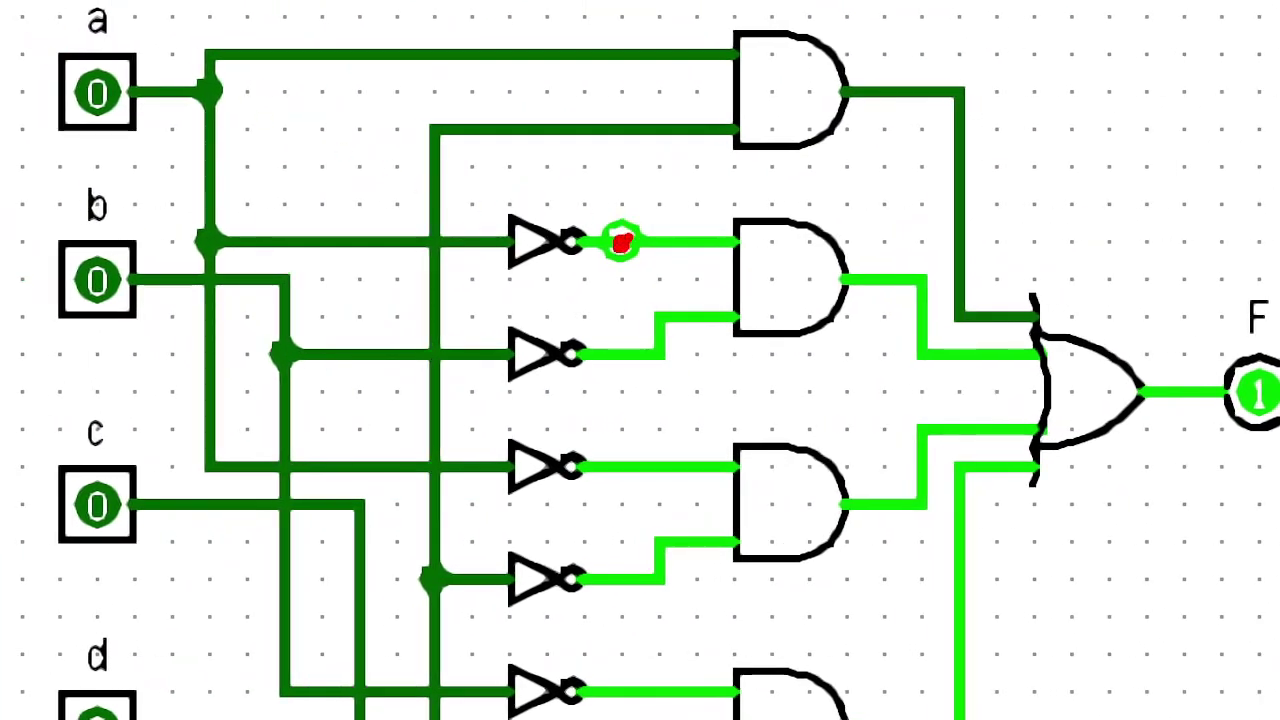
Annotate in red a route from the first NOT gate's output to the third AND gate and scribble out the third NOT gate
{"action": "left_click_drag", "start_coordinate": [622, 328], "coordinate": [597, 351]}
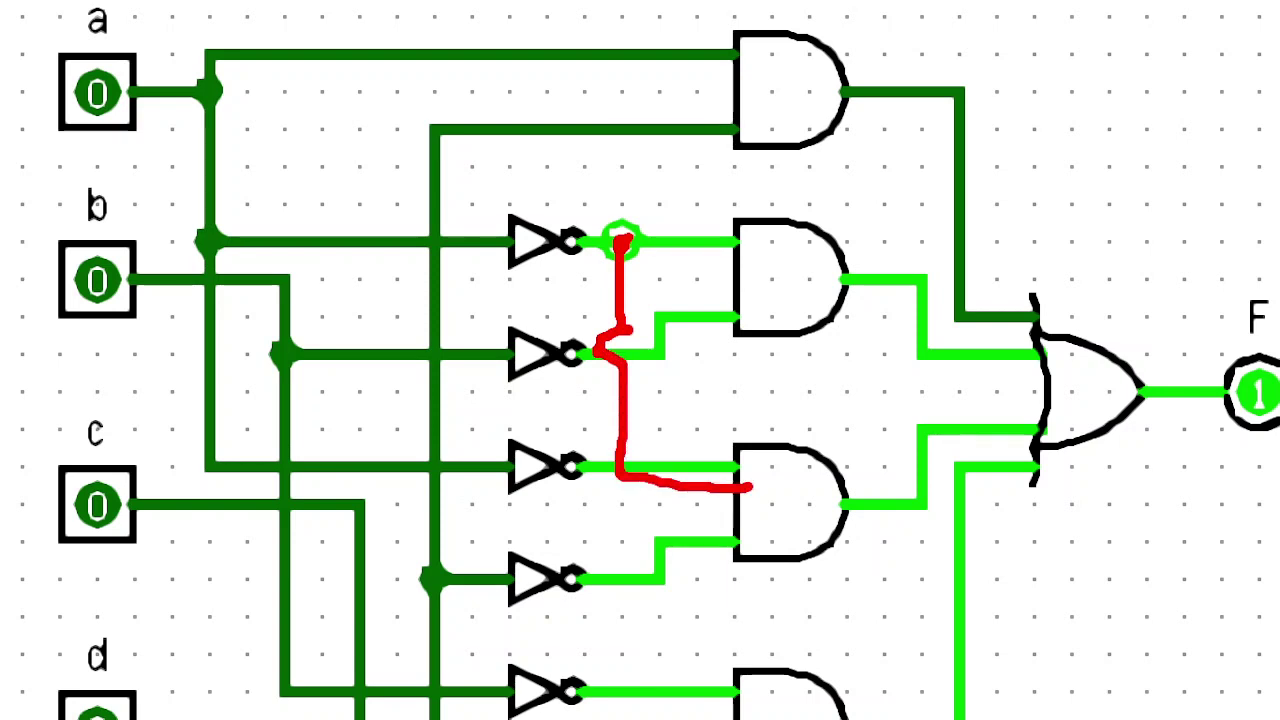
{"action": "mouse_move", "coordinate": [538, 456]}
{"action": "left_mouse_down"}
{"action": "mouse_move", "coordinate": [524, 492]}
{"action": "mouse_move", "coordinate": [490, 478]}
{"action": "left_mouse_up"}
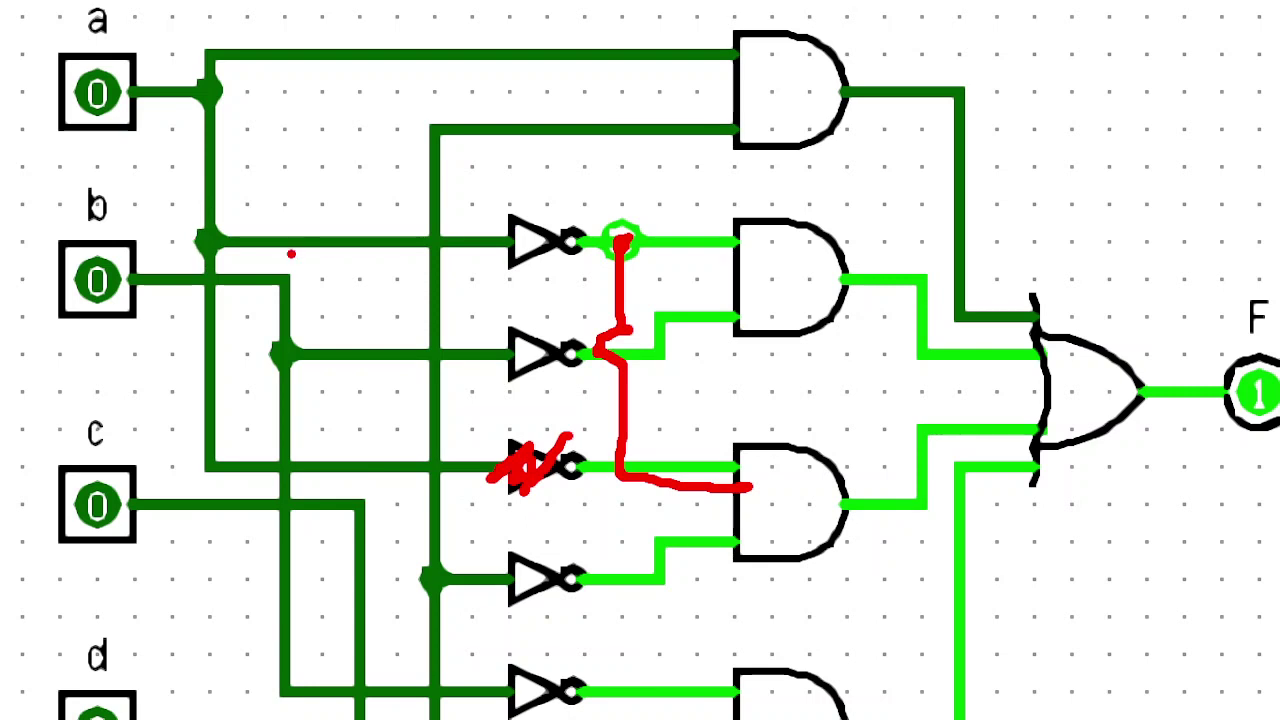
{"action": "mouse_move", "coordinate": [643, 176]}
{"action": "left_mouse_down"}
{"action": "mouse_move", "coordinate": [646, 200]}
{"action": "mouse_move", "coordinate": [662, 162]}
{"action": "mouse_move", "coordinate": [662, 196]}
{"action": "left_mouse_up"}
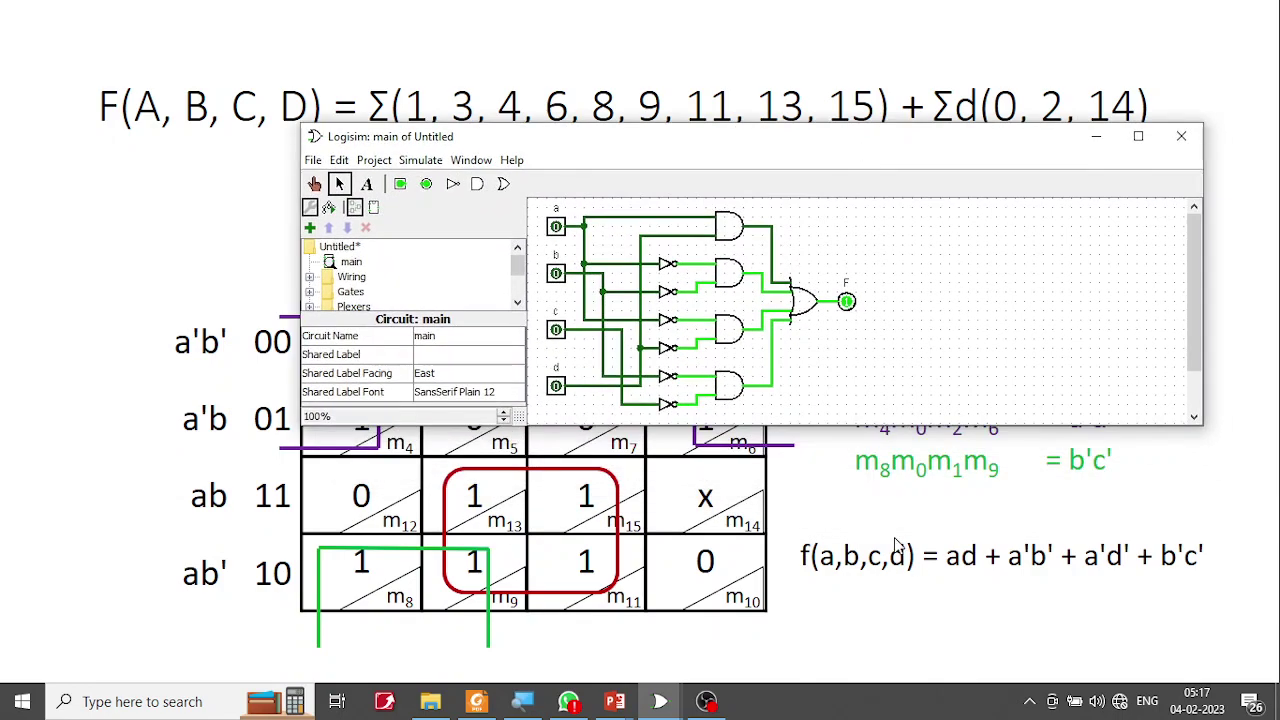
Bring Combinational Analysis back over the K-map slide and view F's minimized sum-of-products map beside the slide's K-map
{"action": "left_click", "coordinate": [899, 528]}
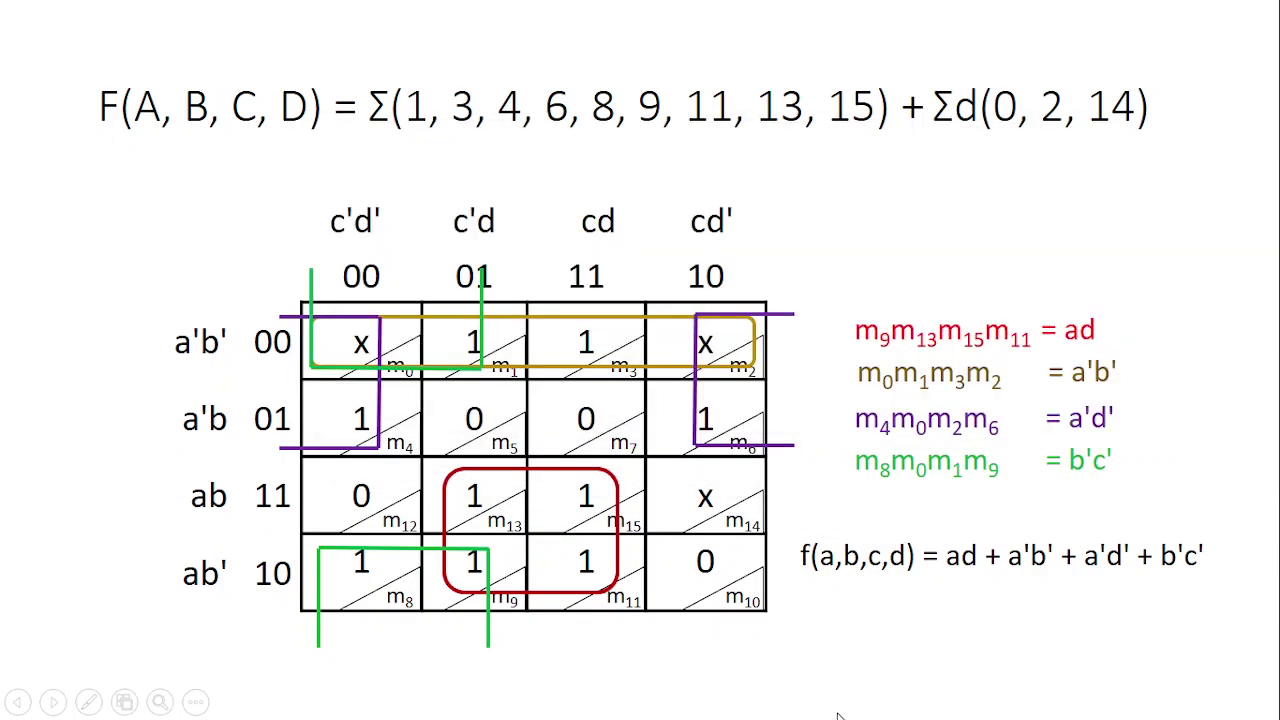
{"action": "key", "text": "super"}
{"action": "mouse_move", "coordinate": [662, 704]}
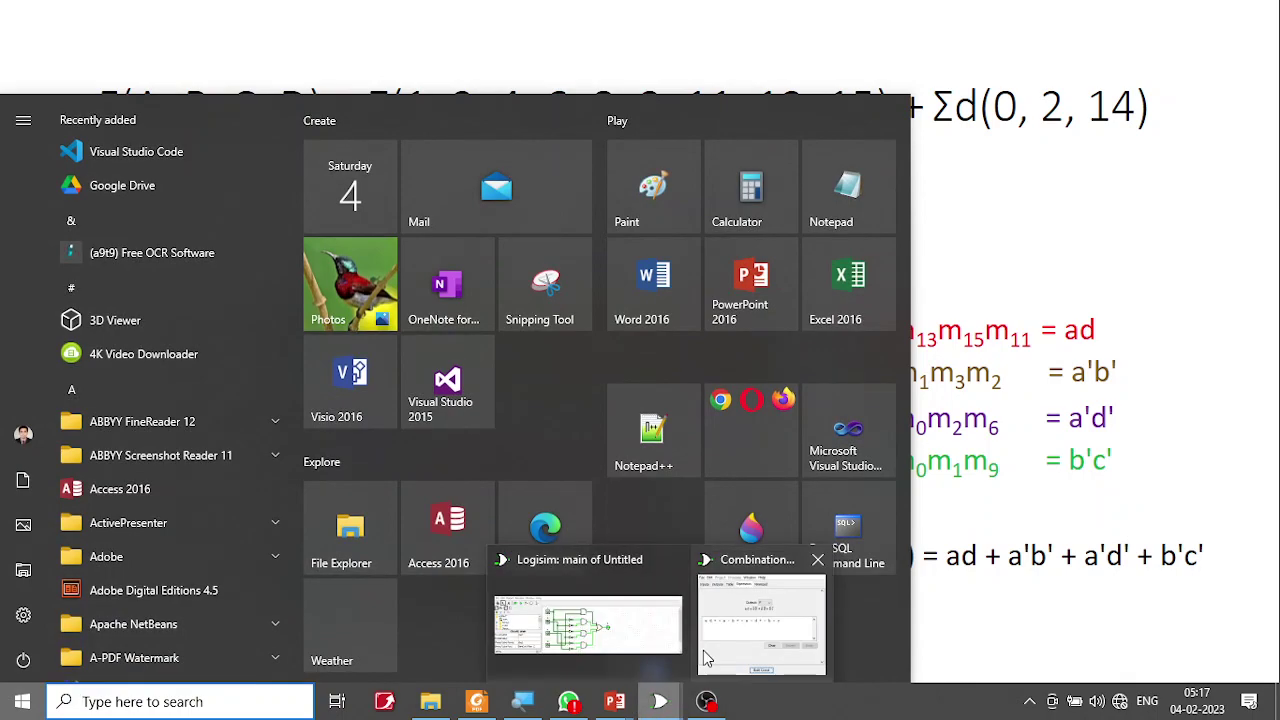
{"action": "left_click", "coordinate": [765, 620]}
{"action": "left_click_drag", "start_coordinate": [985, 183], "coordinate": [784, 154]}
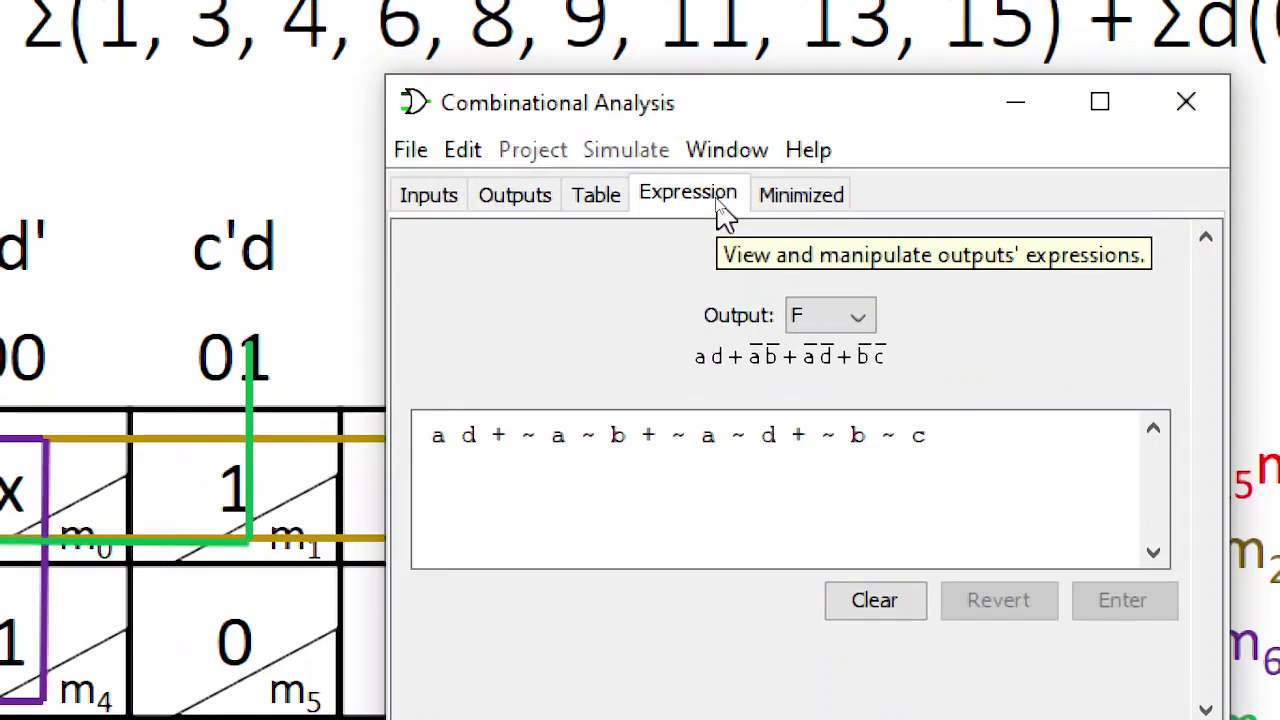
{"action": "left_click", "coordinate": [800, 200]}
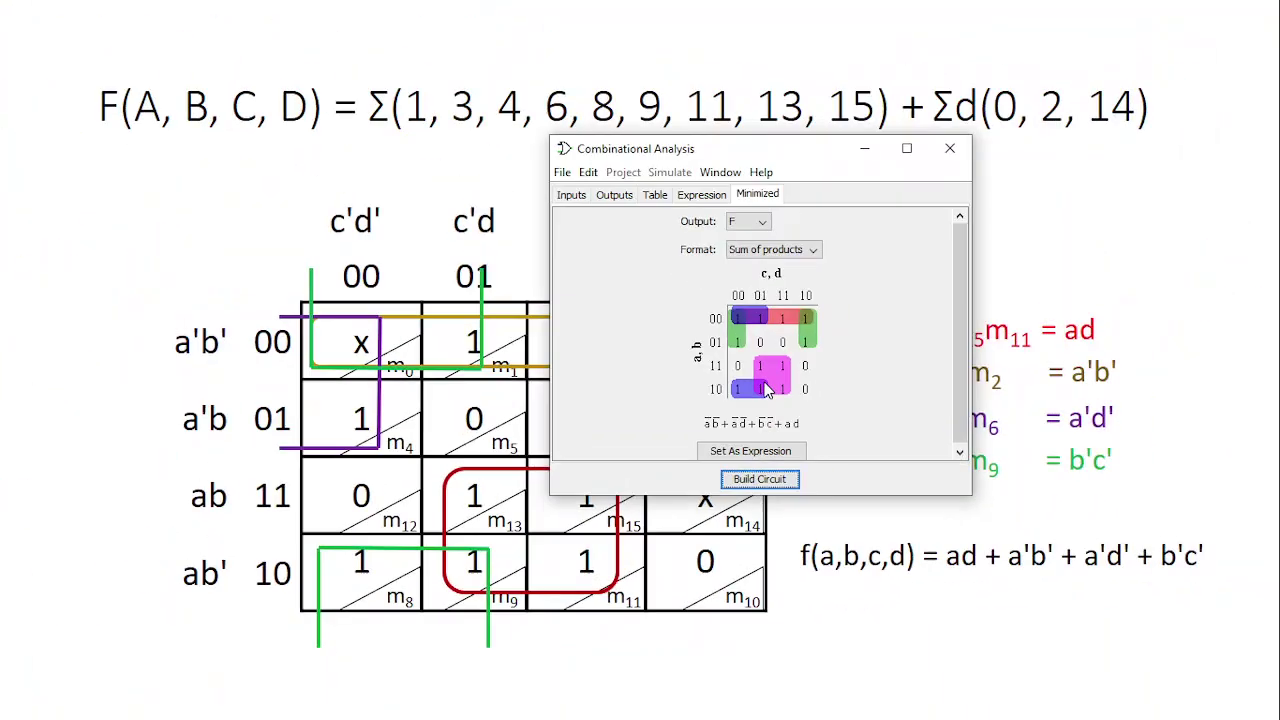
{"action": "left_click_drag", "start_coordinate": [800, 150], "coordinate": [1054, 238]}
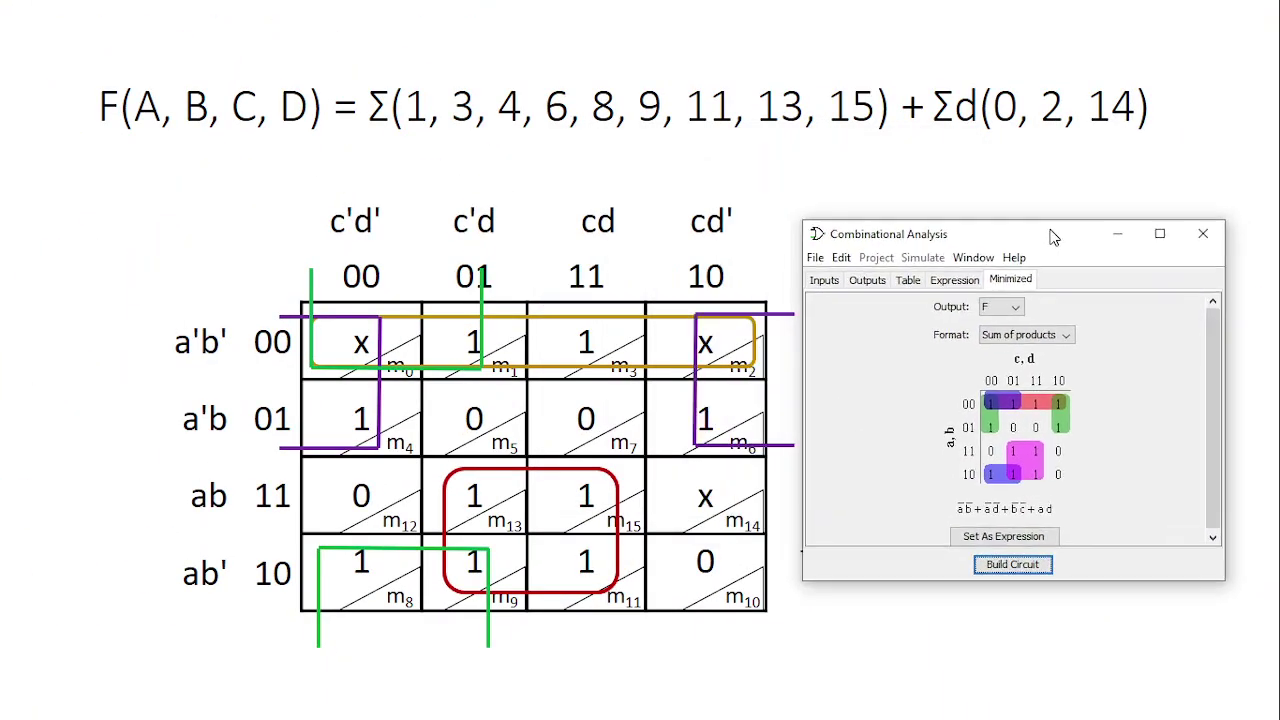